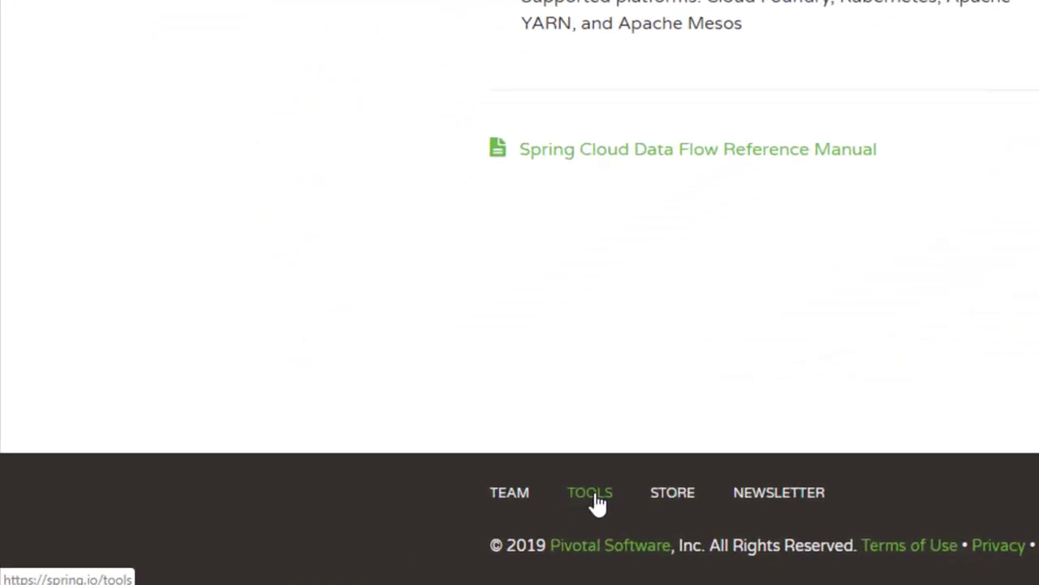
Open the Spring Tools page and download STS4 for Eclipse in the Windows 64-bit version
left_click(591, 493)
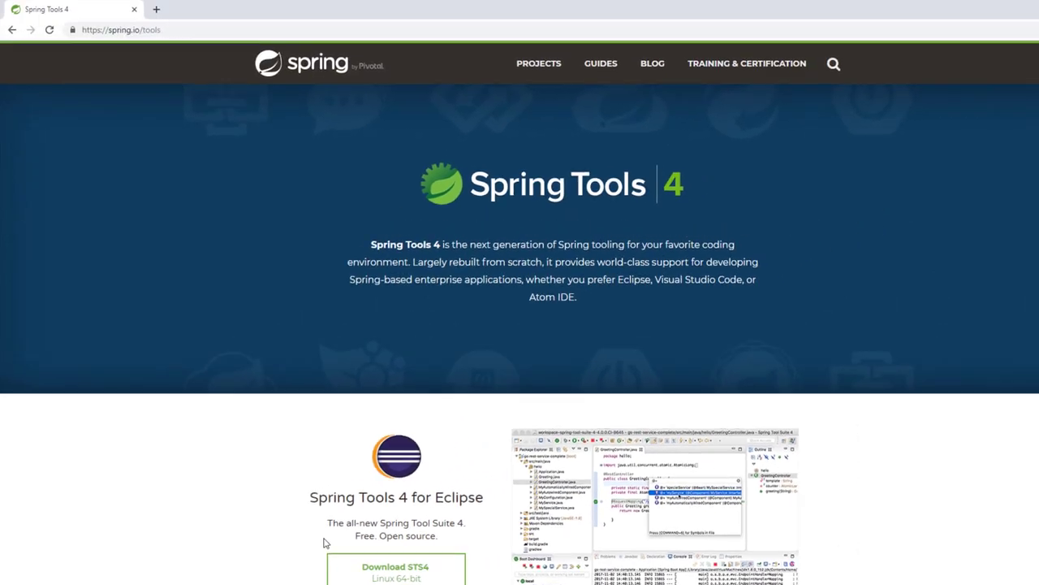
scroll(400, 440, "down", 2)
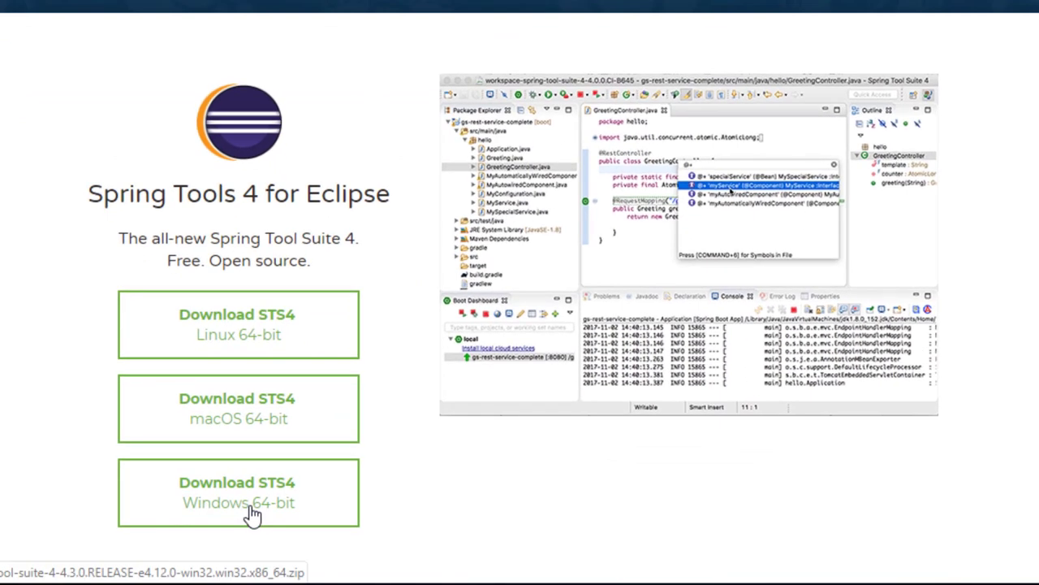
scroll(514, 121, "down", 8)
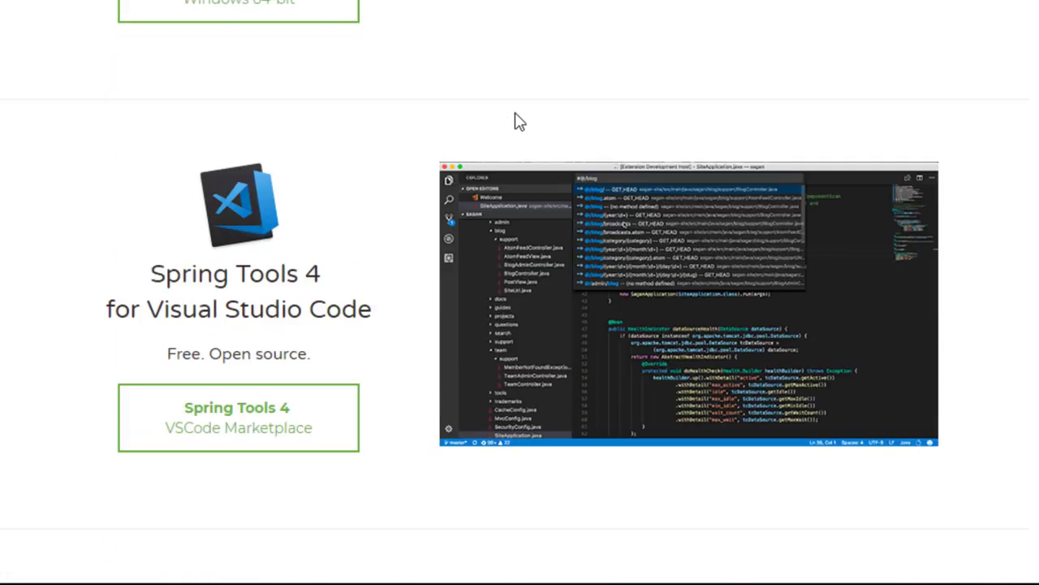
scroll(378, 186, "down", 6)
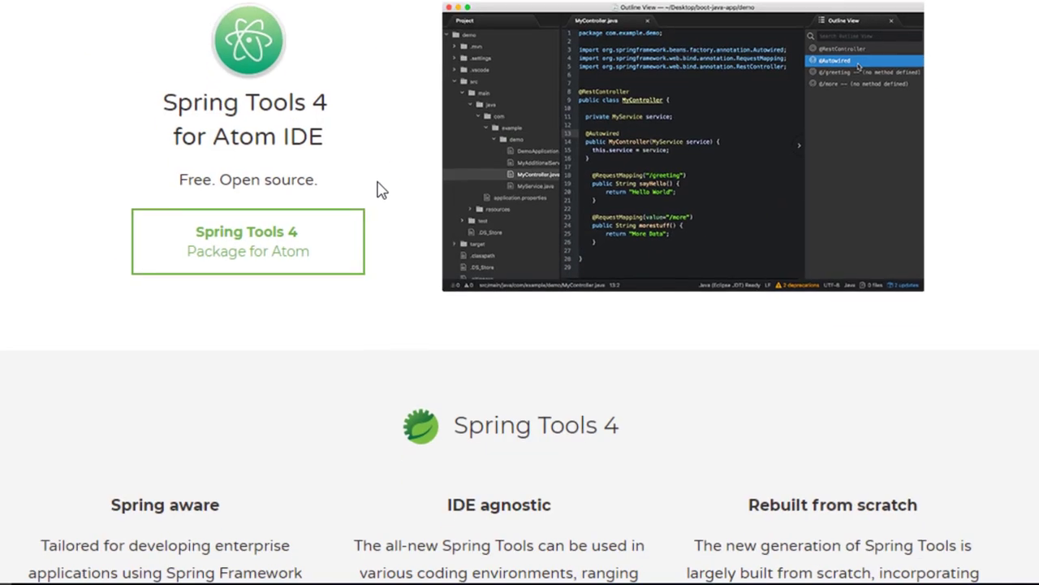
scroll(677, 41, "up", 12)
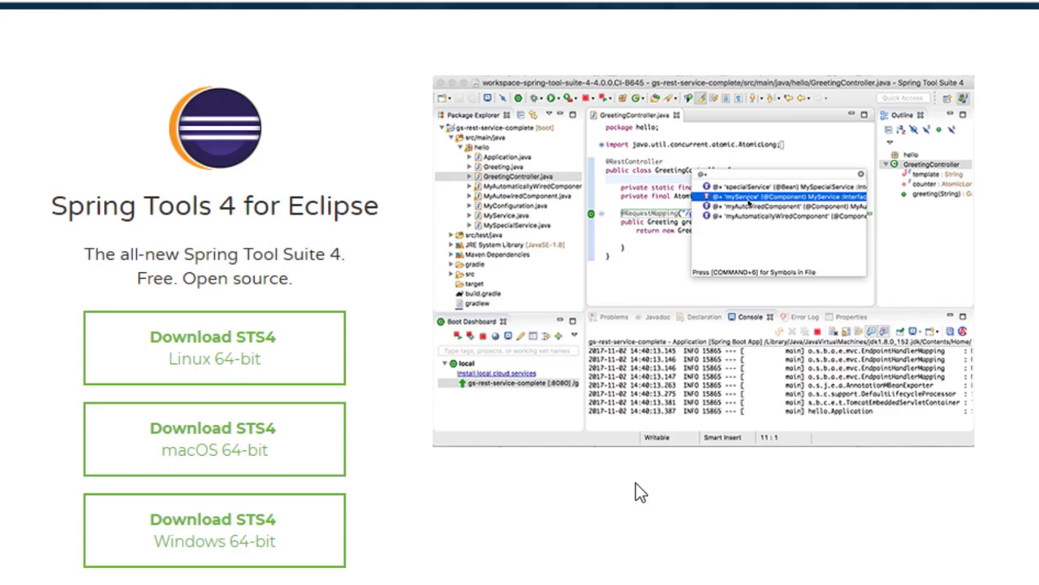
scroll(636, 483, "down", 5)
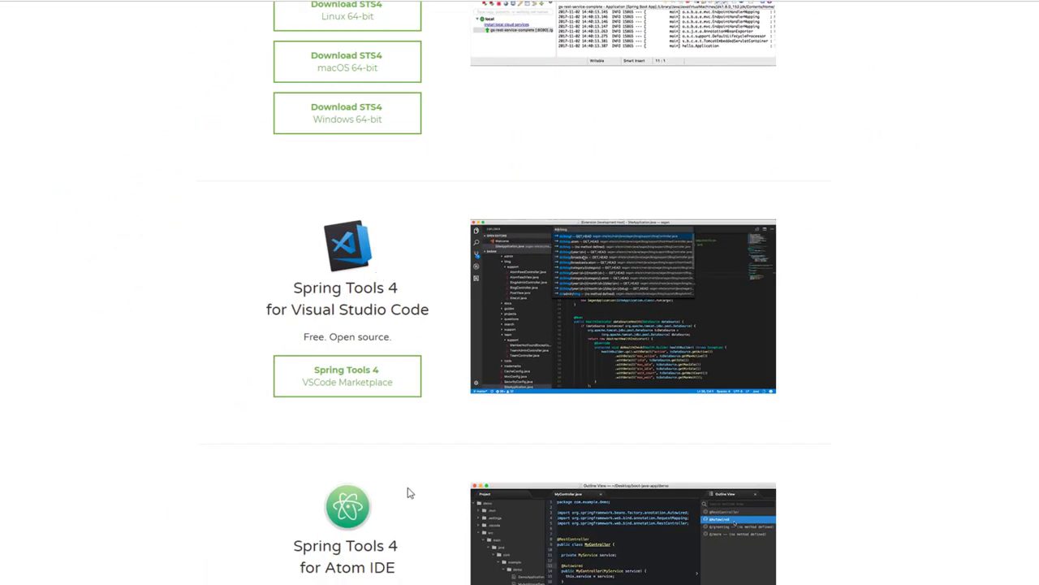
scroll(409, 493, "up", 5)
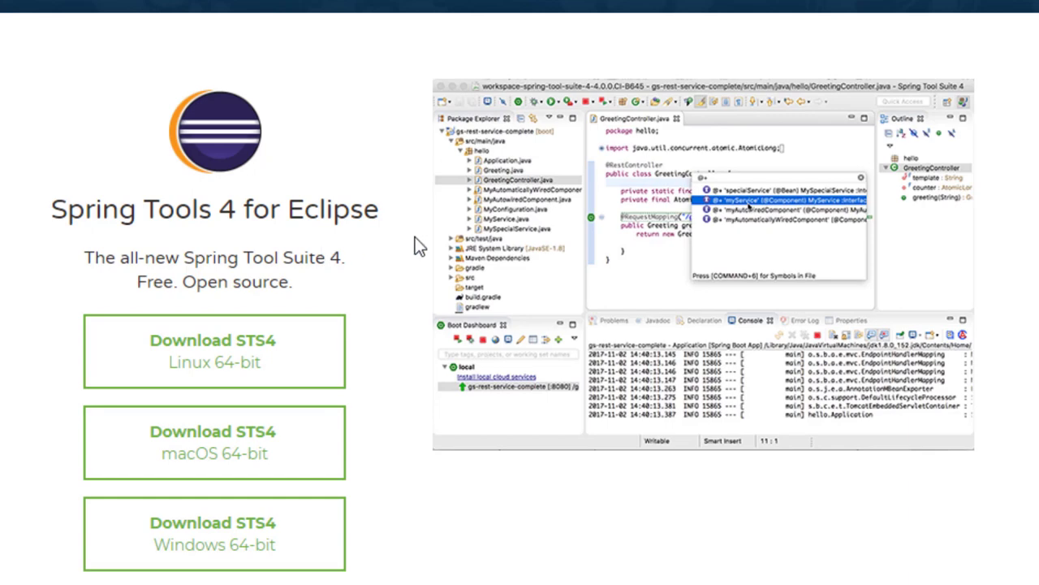
left_click(286, 518)
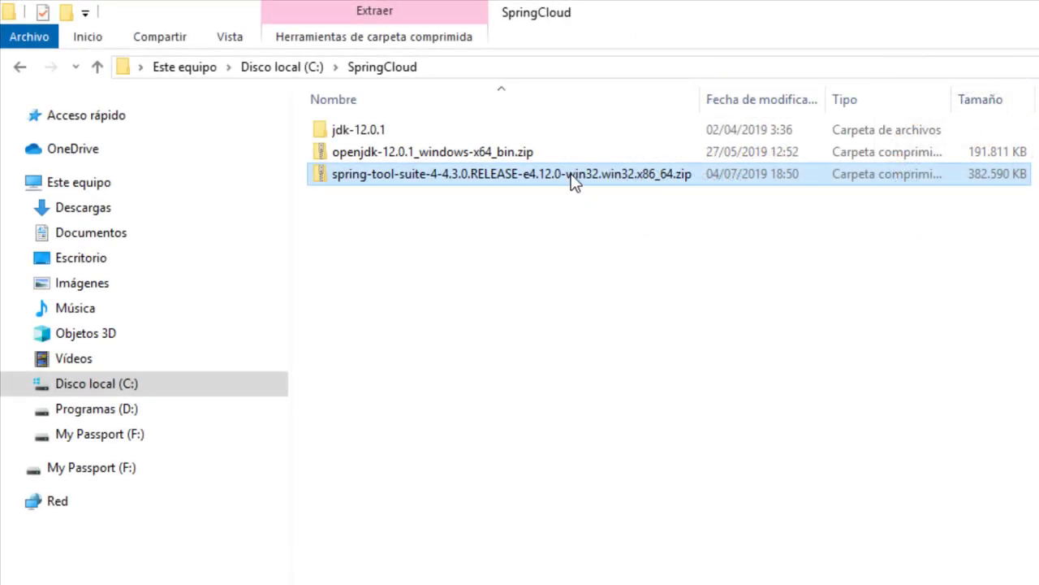
Extract the spring-tool-suite-4-4.3.0.RELEASE zip directly into the C:\SpringCloud folder with 7-Zip
right_click(528, 175)
mouse_move(618, 272)
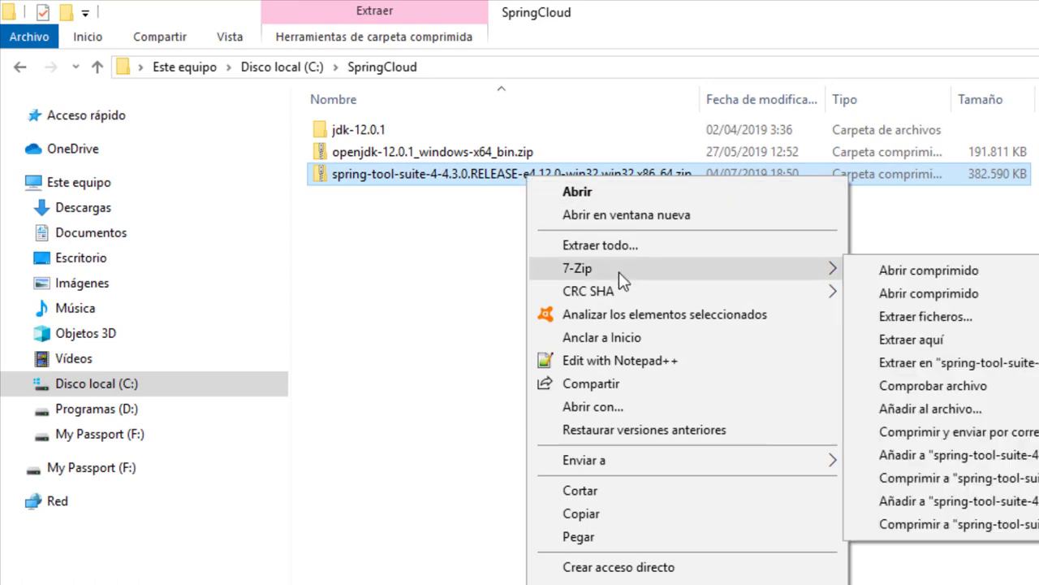
left_click(912, 338)
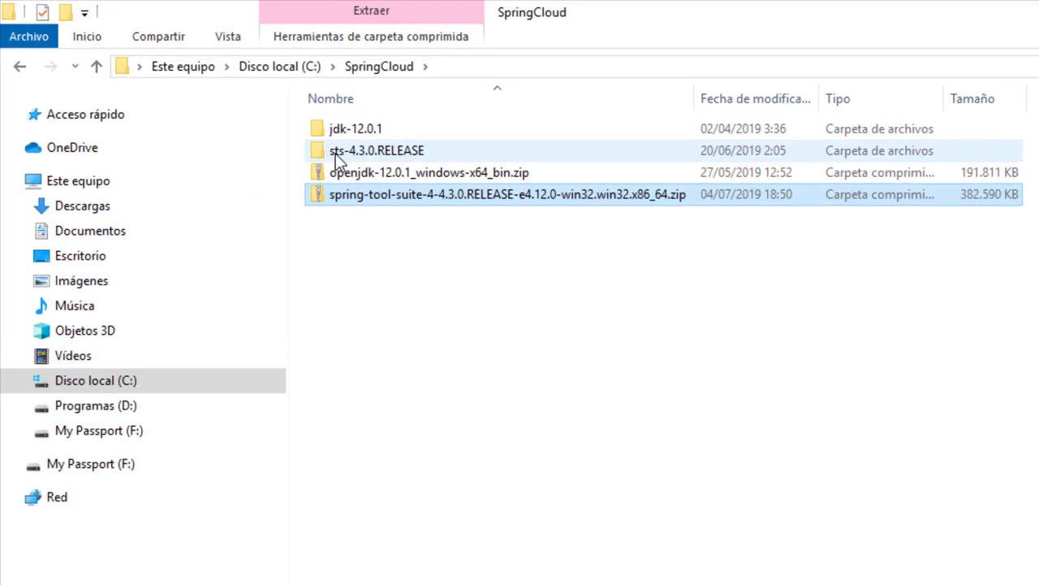
Open the extracted sts-4.3.0.RELEASE folder and examine its files
mouse_move(334, 158)
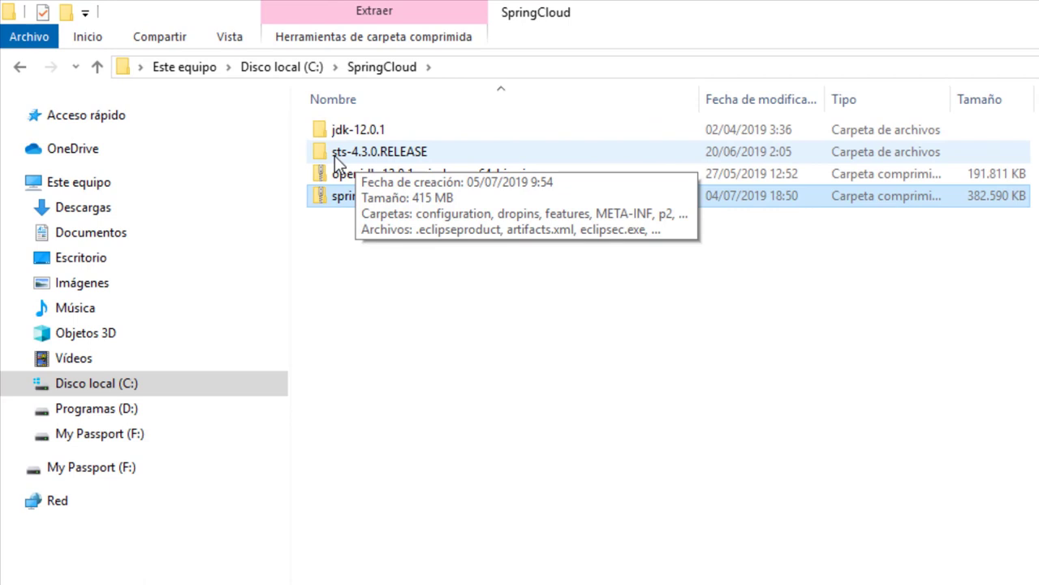
double_click(382, 152)
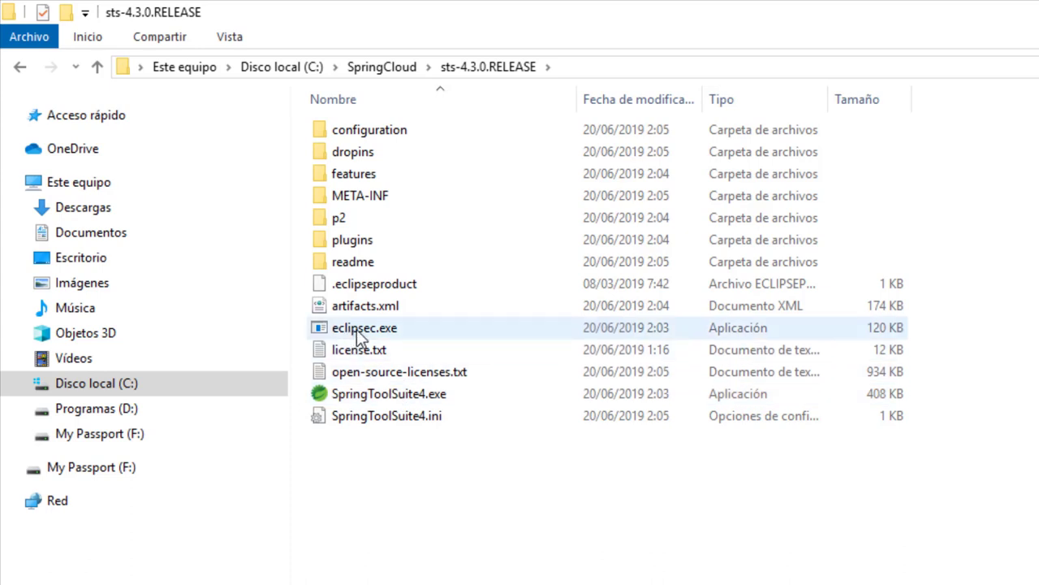
mouse_move(360, 338)
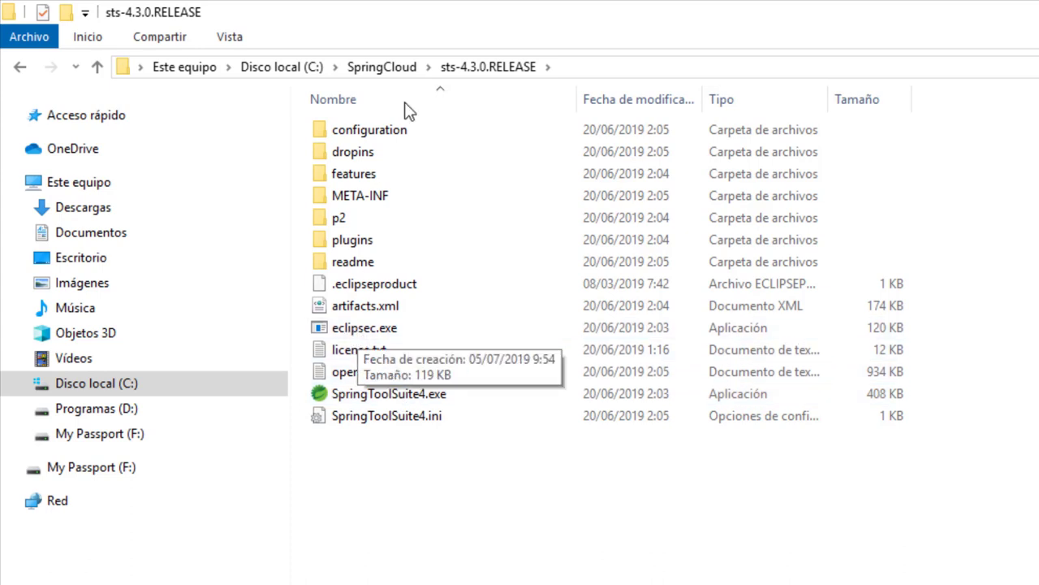
Create a folder named workspace in C:\SpringCloud, look inside it and return to SpringCloud
left_click(390, 68)
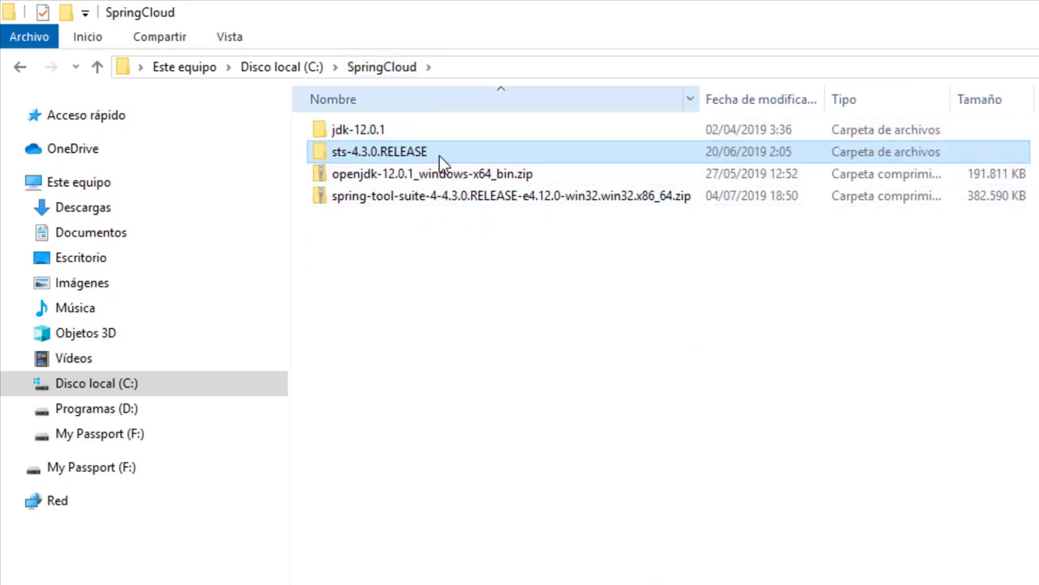
right_click(407, 233)
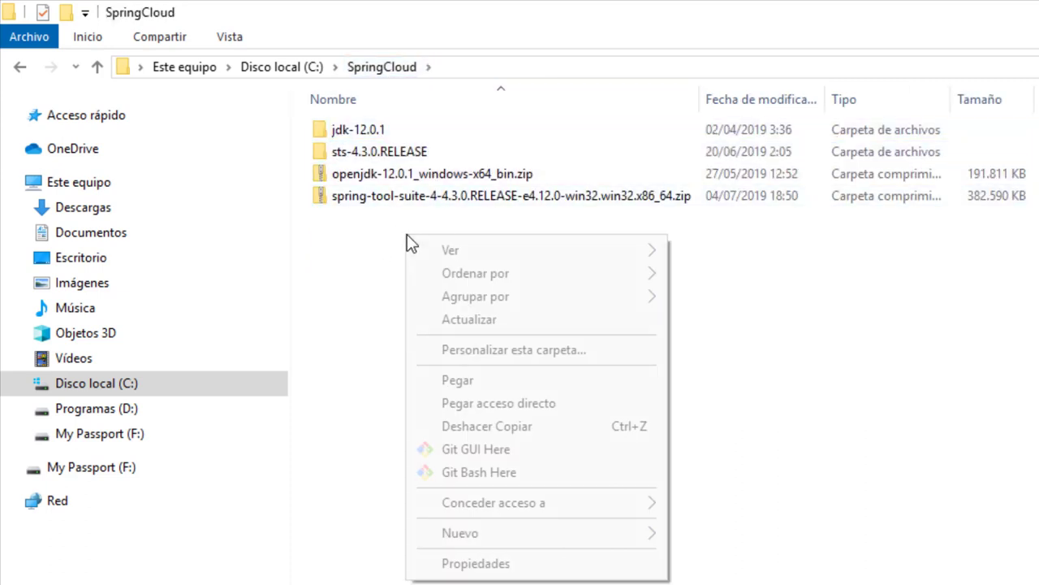
mouse_move(595, 532)
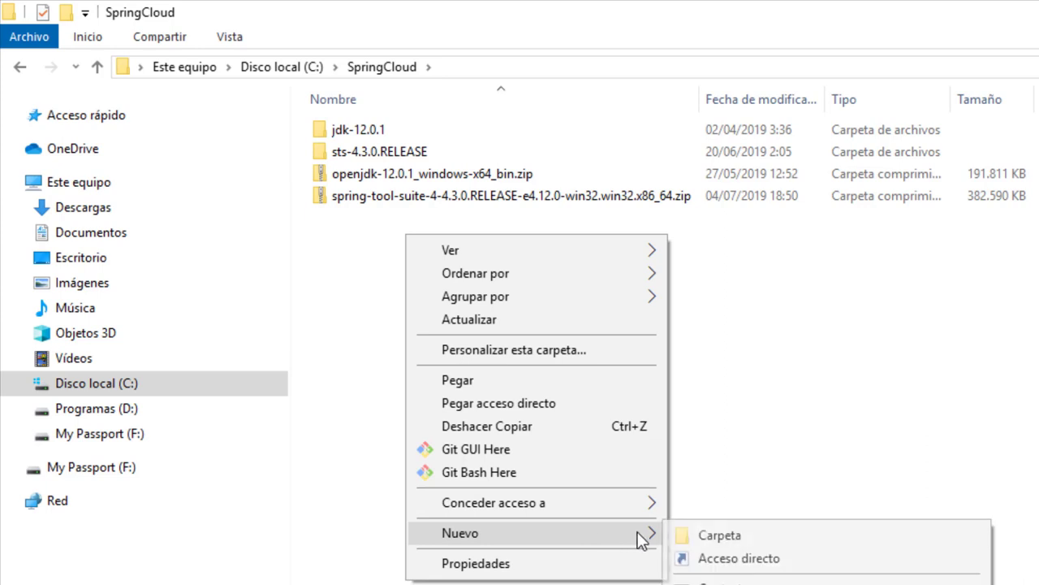
left_click(717, 538)
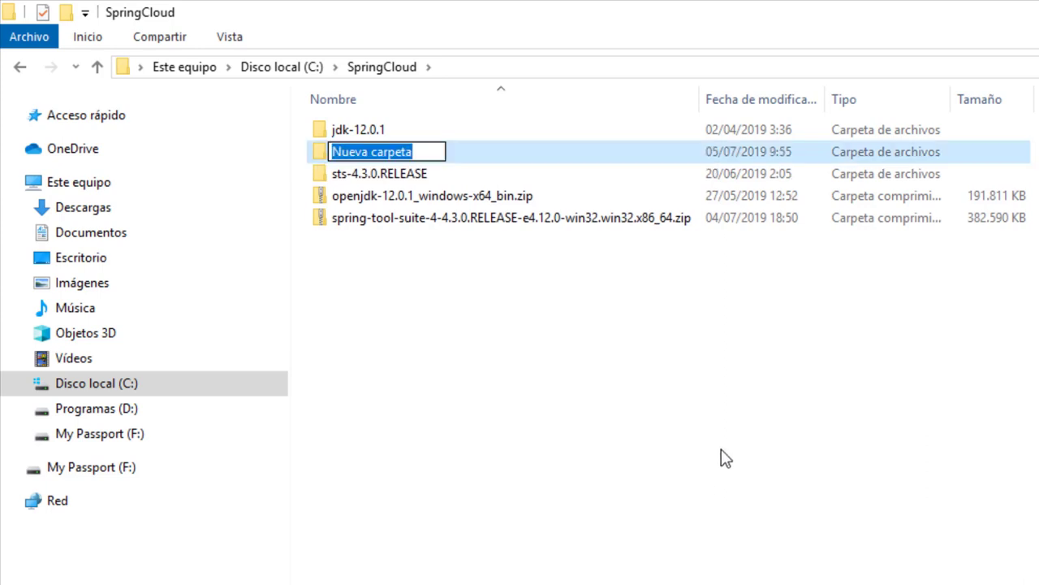
type("wo")
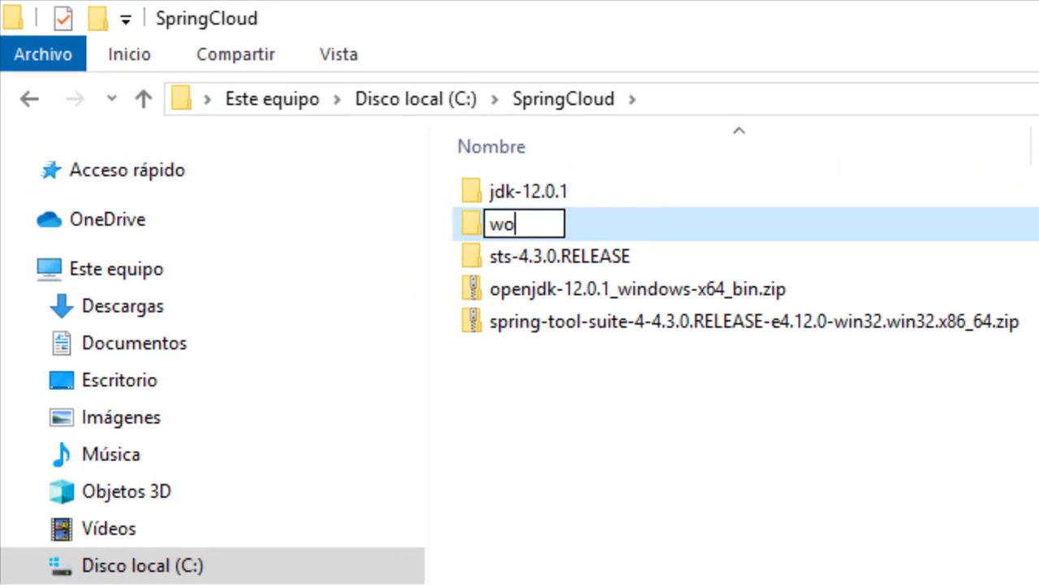
type("rkspace")
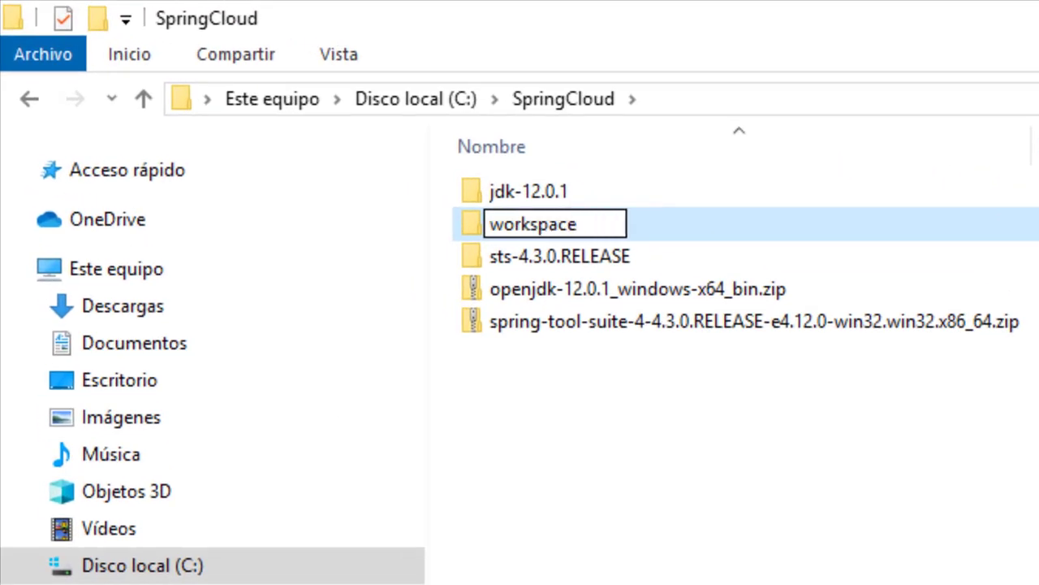
key("Return")
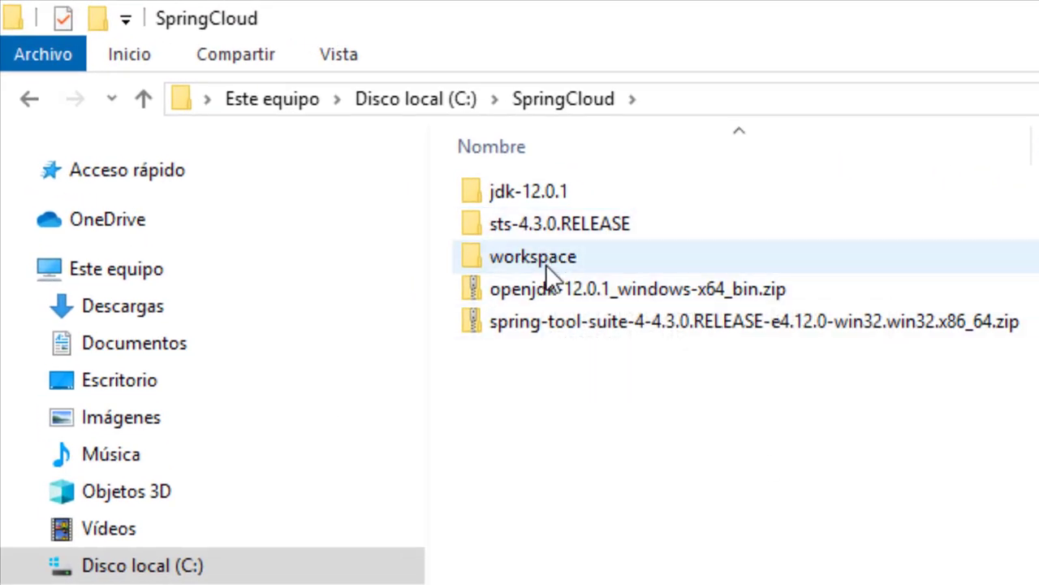
double_click(567, 260)
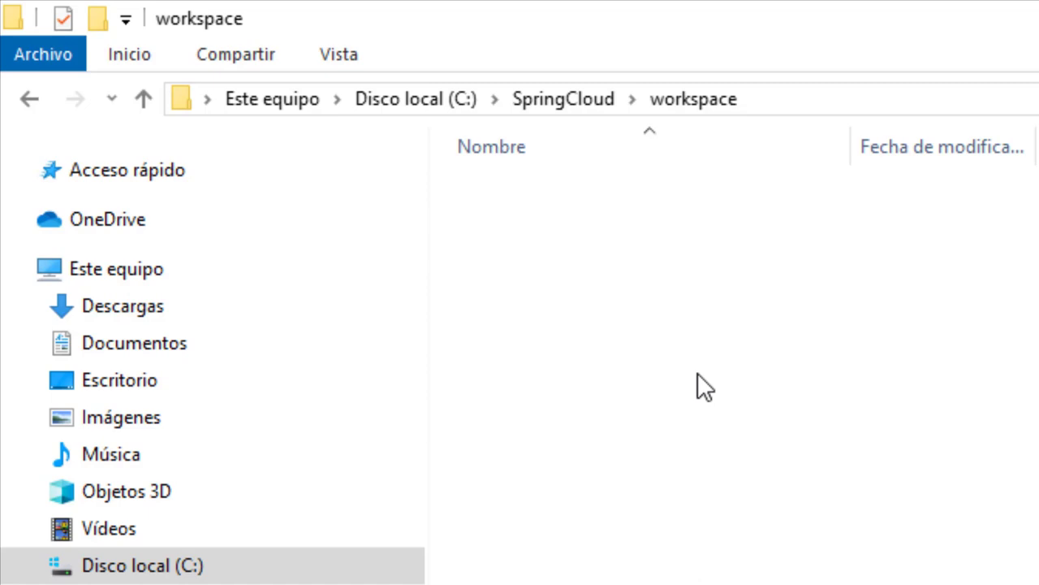
left_click(568, 98)
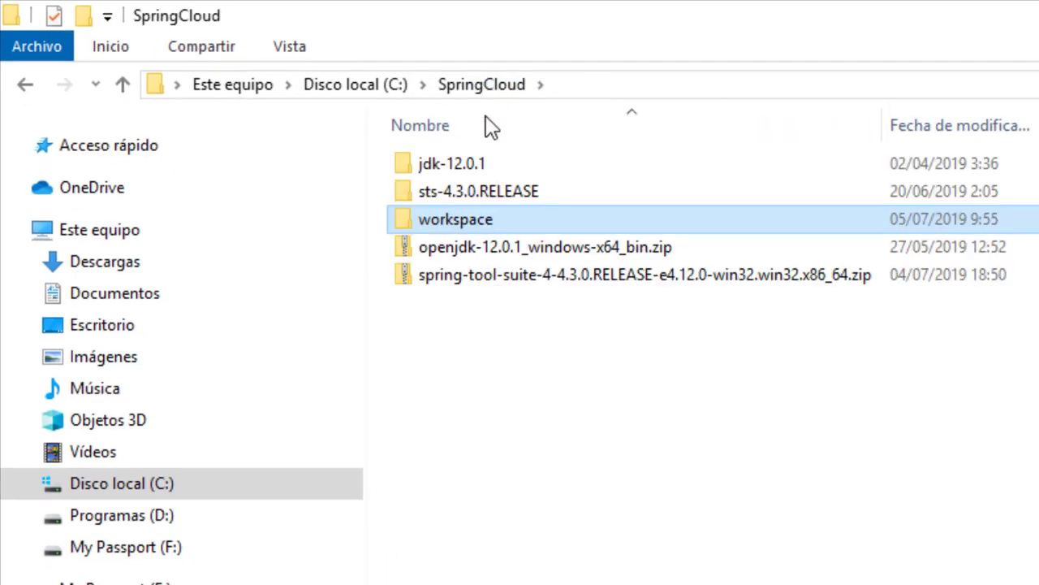
Start SpringToolSuite4.exe from the sts-4.3.0.RELEASE folder
double_click(496, 190)
left_click(520, 503)
double_click(519, 503)
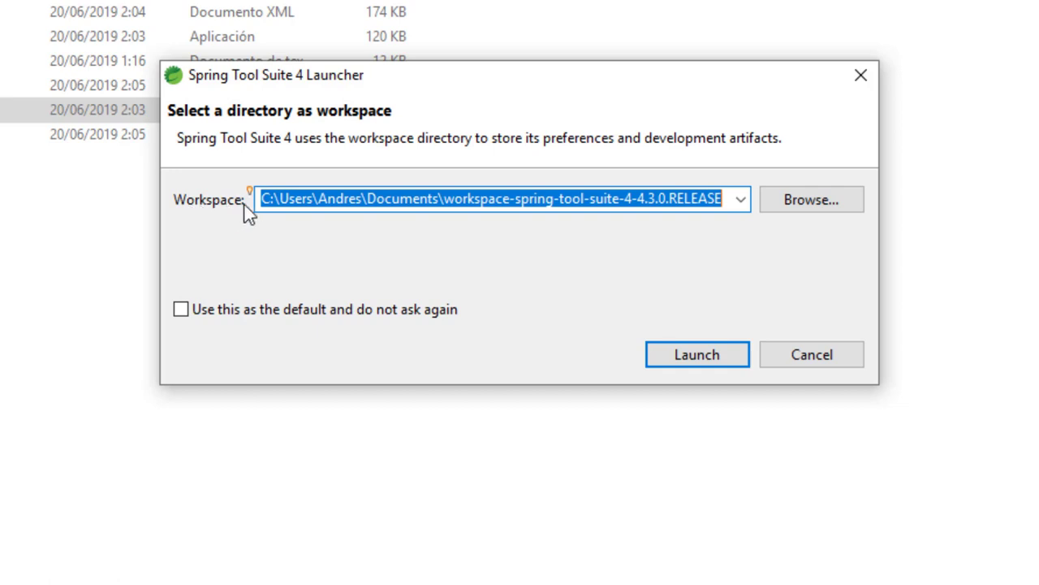
Launch Spring Tool Suite 4 with C:\SpringCloud\workspace as the default workspace that is not asked for again
left_click(806, 210)
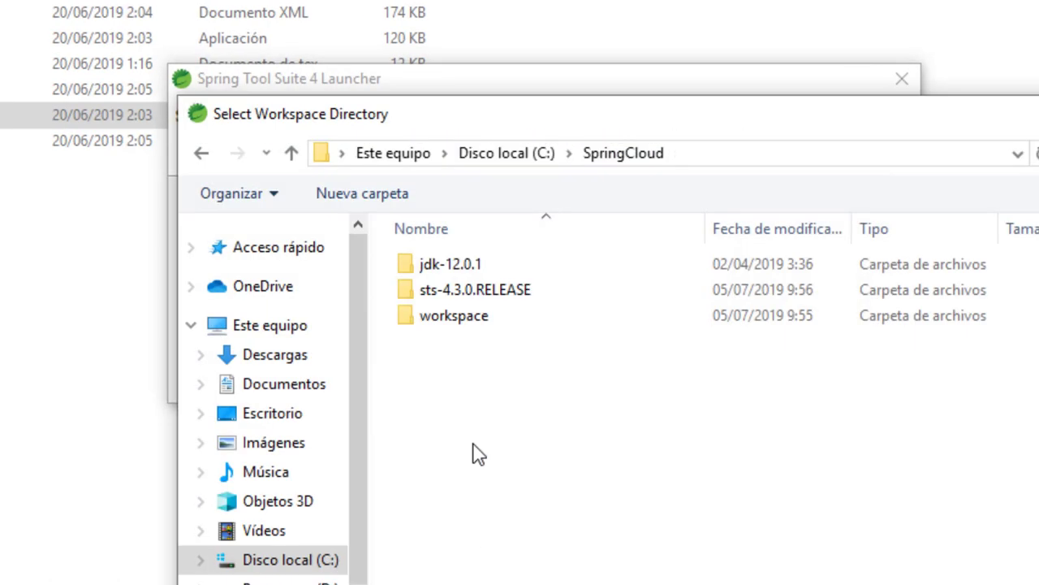
left_click(449, 302)
double_click(471, 318)
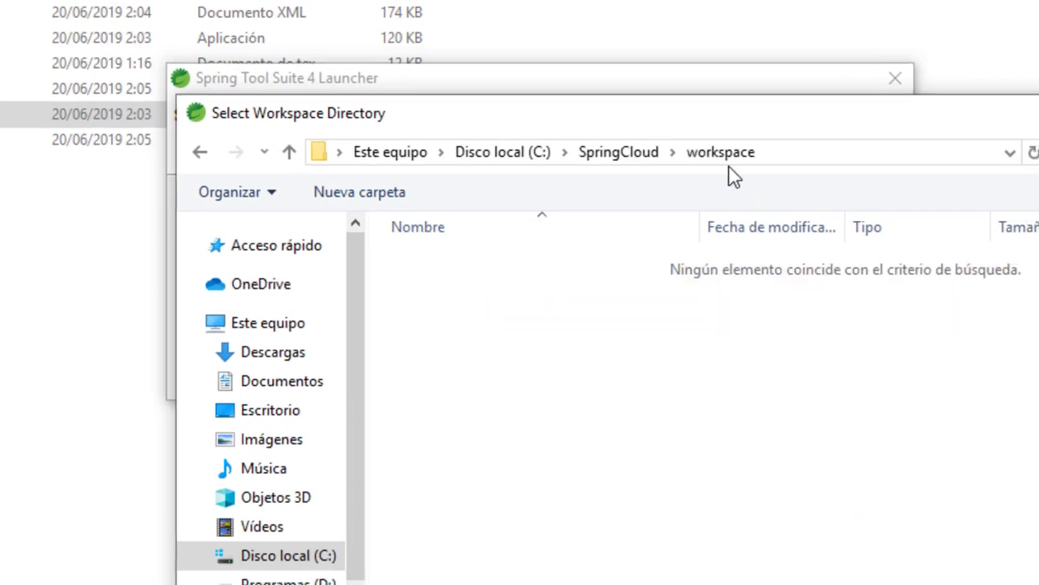
left_click(869, 560)
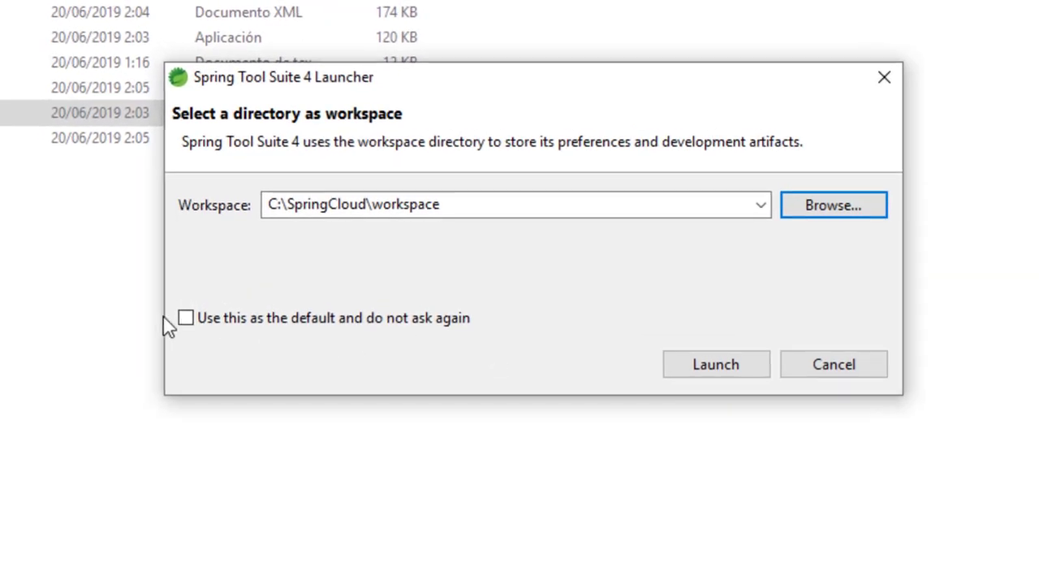
left_click(186, 320)
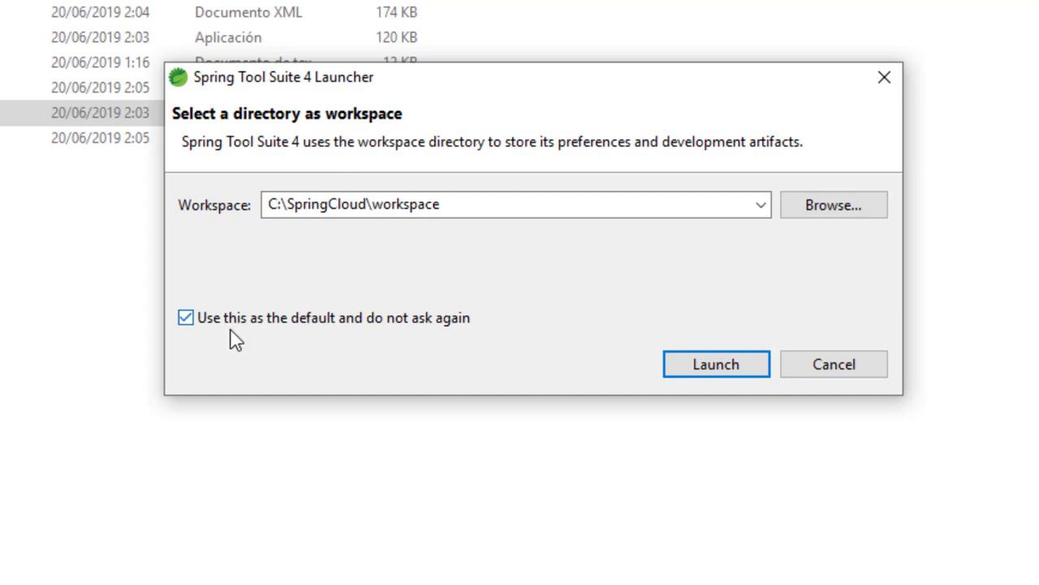
left_click(703, 369)
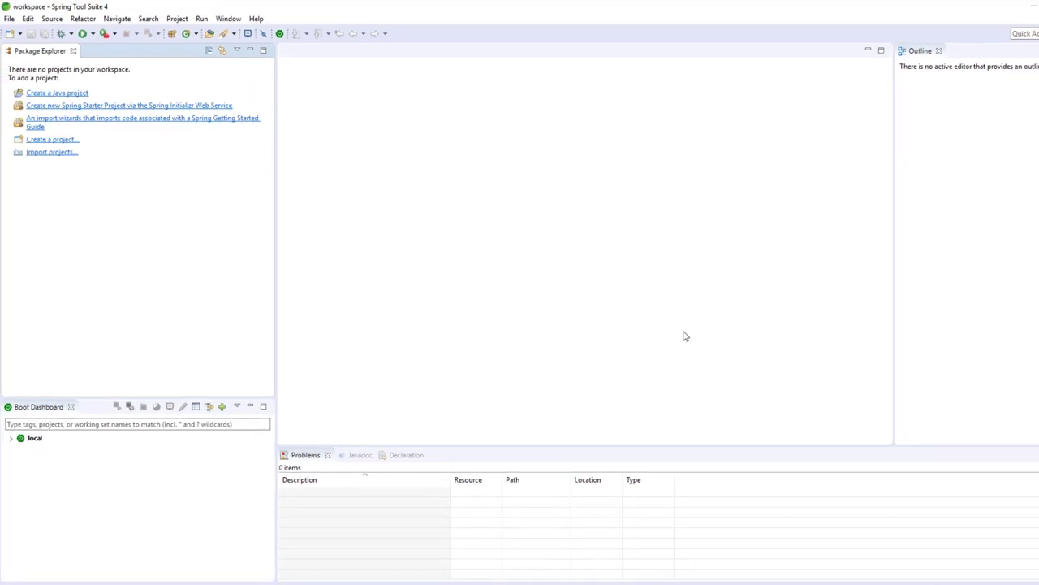
Review the version information in About Spring Tool Suite 4 and close it
left_click(256, 18)
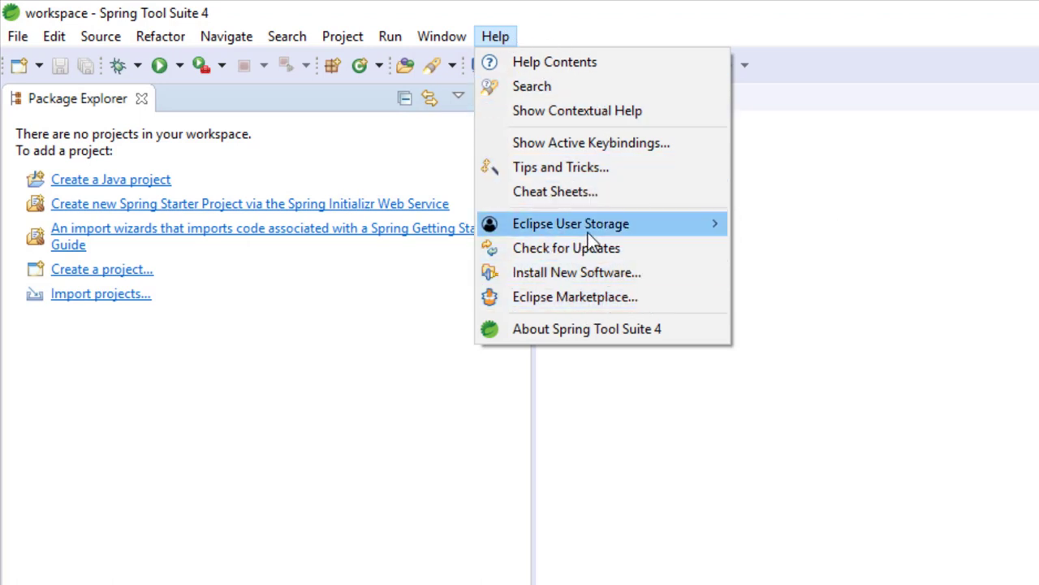
mouse_move(619, 230)
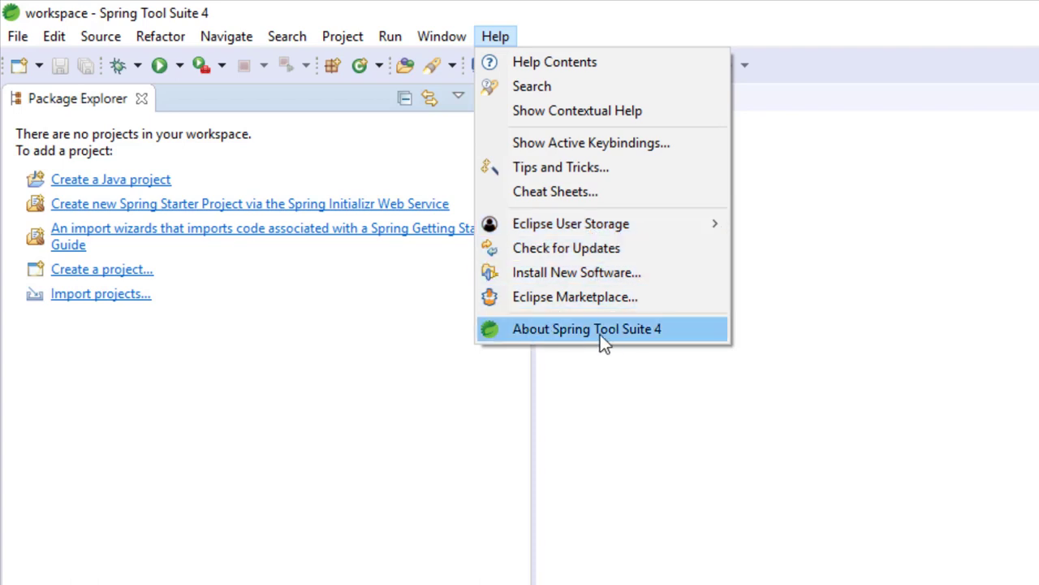
left_click(638, 331)
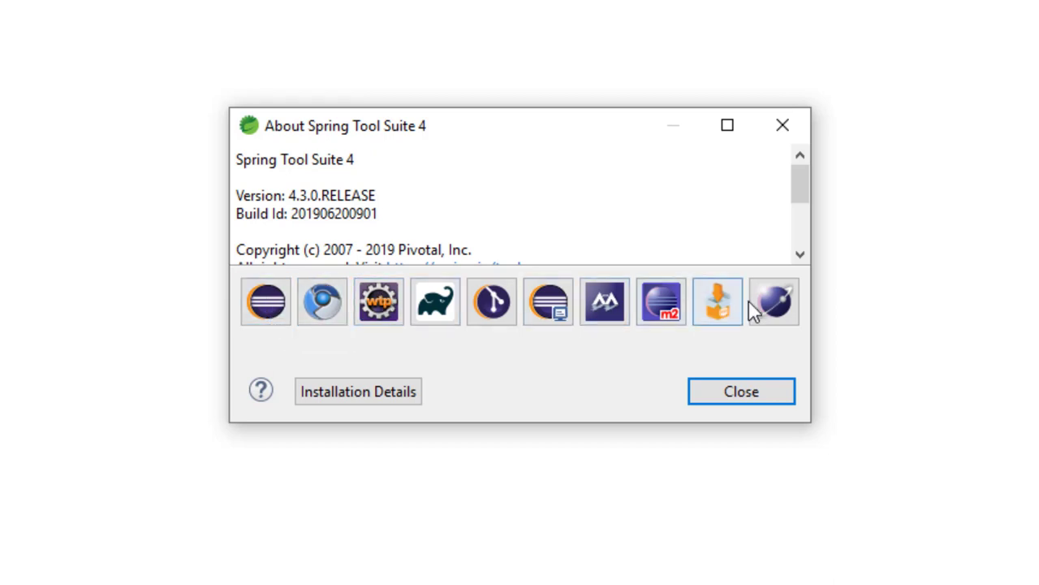
scroll(433, 216, "down", 2)
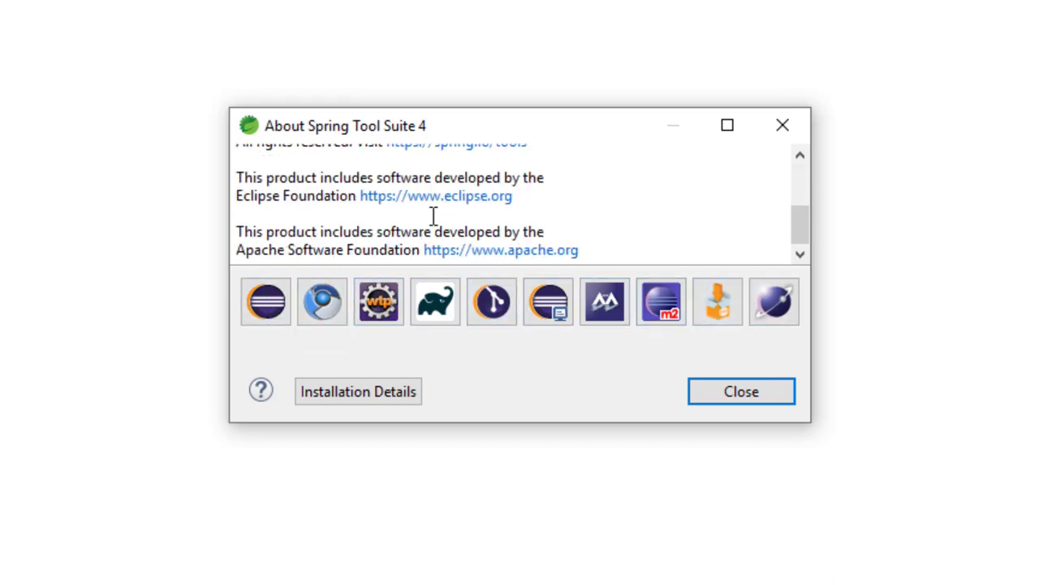
scroll(437, 214, "up", 3)
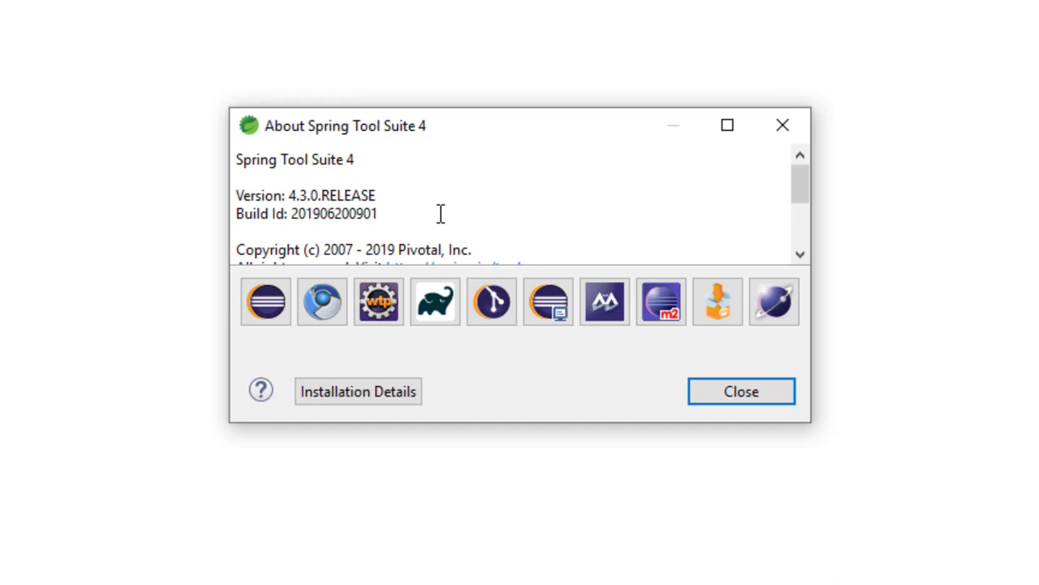
left_click(750, 395)
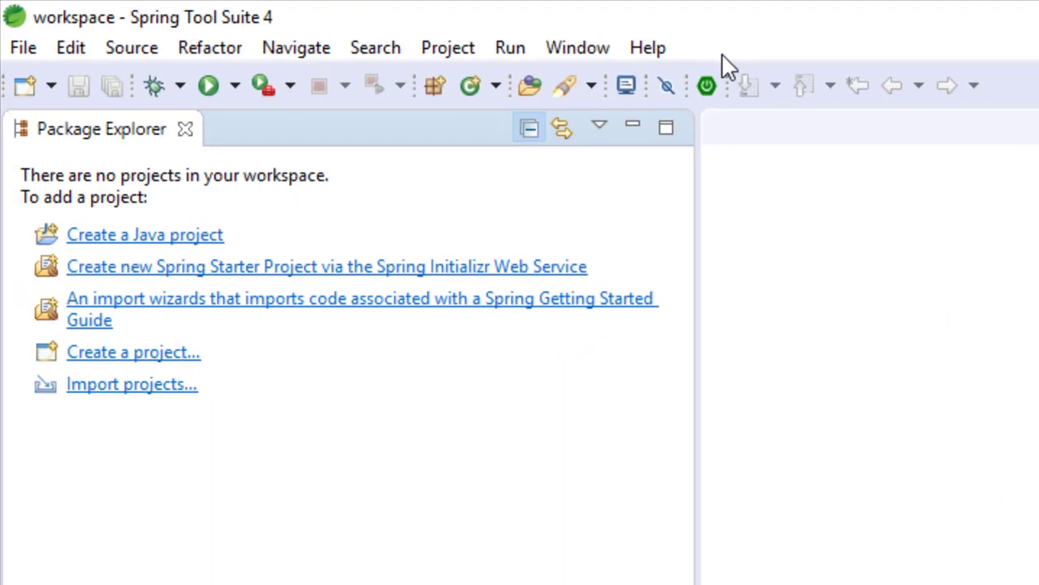
Search the Eclipse Marketplace for "spring tools", check the installation status of Spring Tools 4 and close the Marketplace
left_click(654, 49)
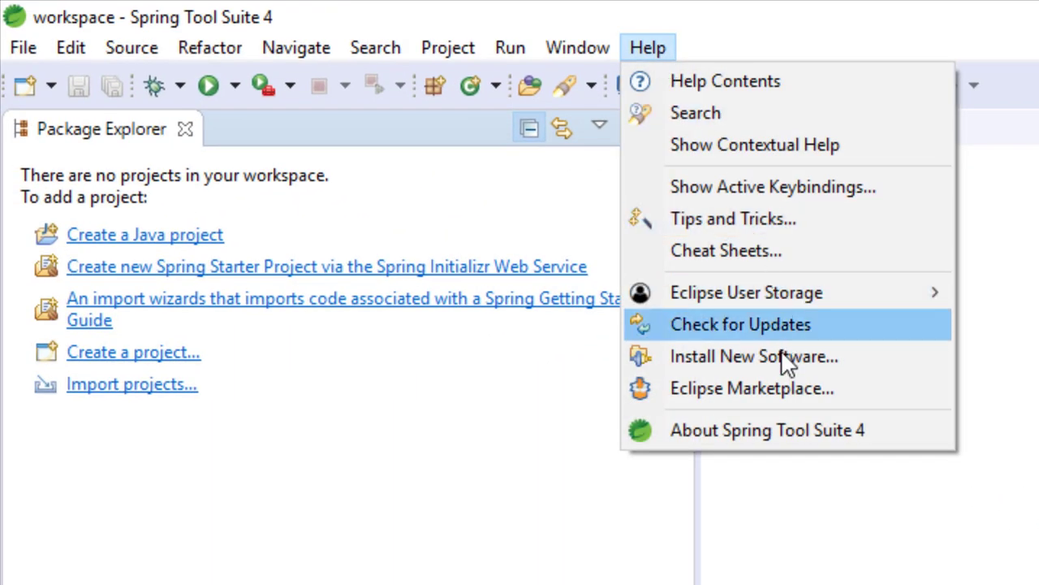
left_click(801, 390)
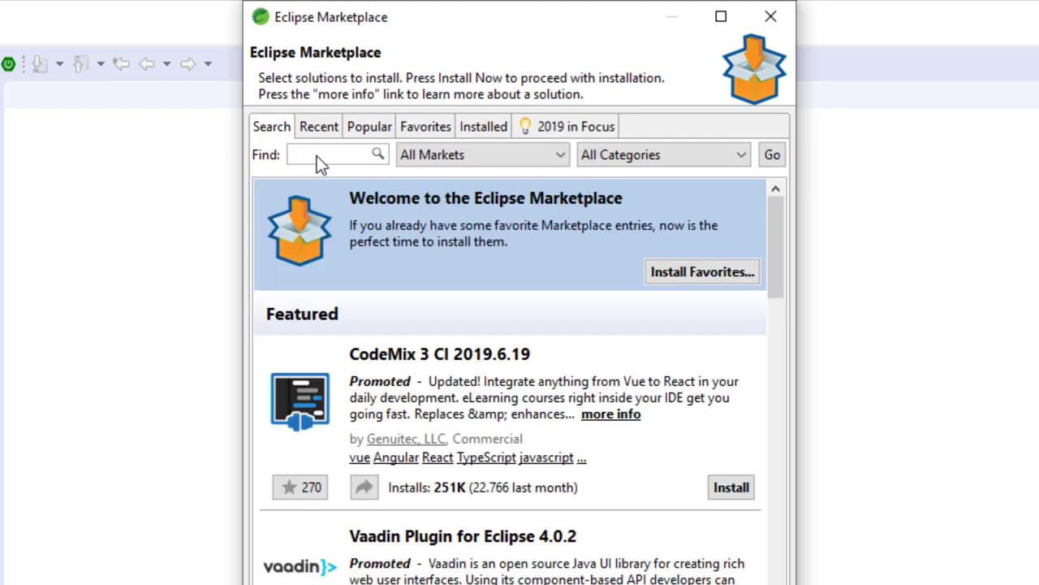
type("spr")
type("ing tools")
key("Return")
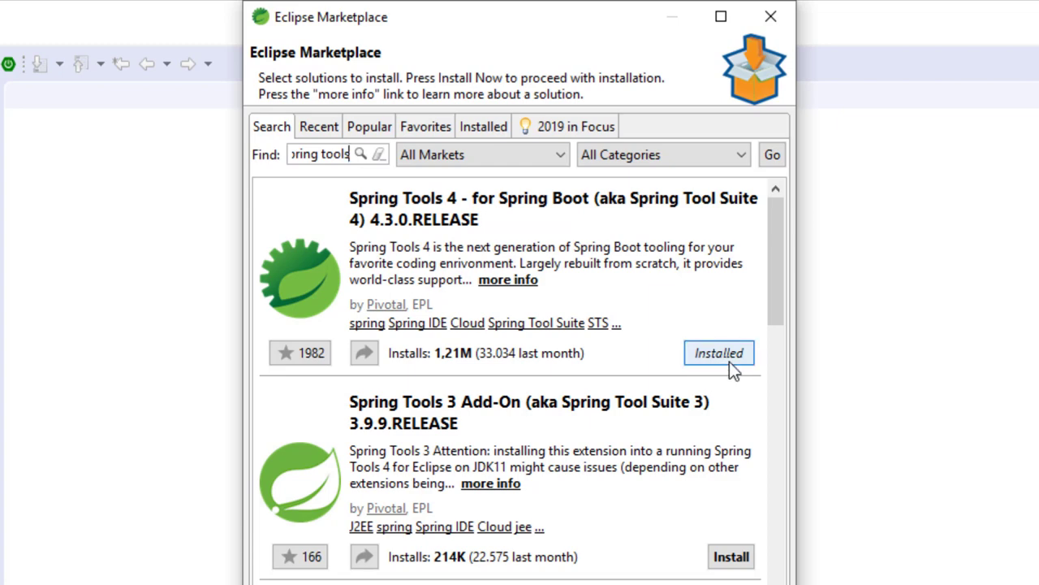
left_click(771, 17)
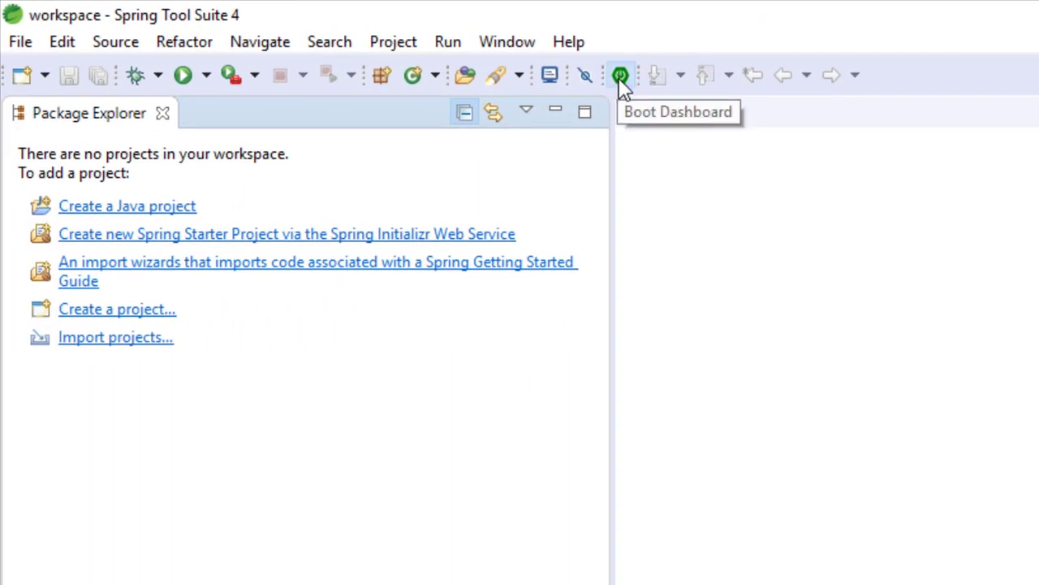
Show the Boot Dashboard view and expand its local node
left_click(622, 77)
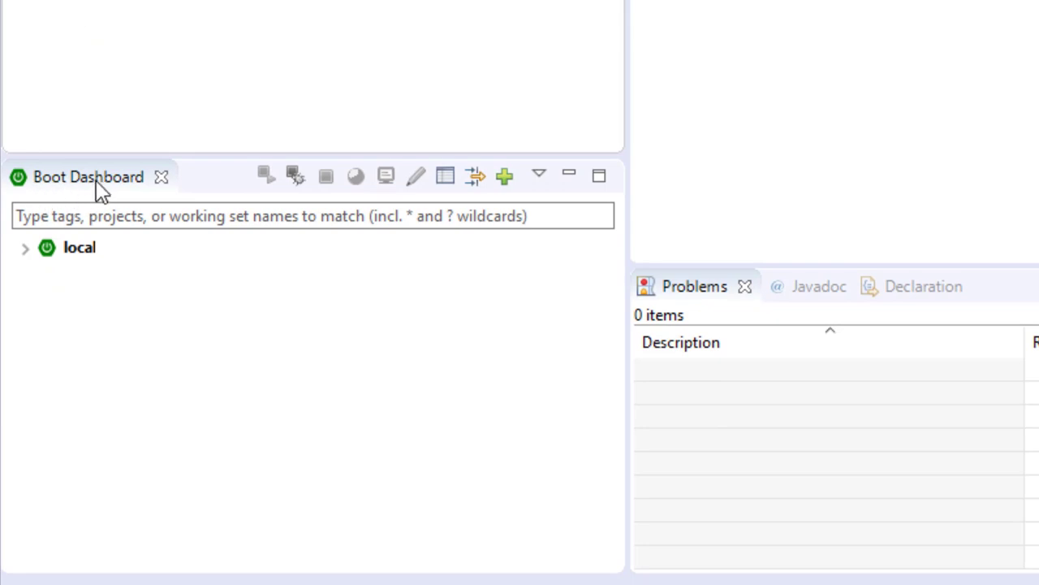
left_click(24, 248)
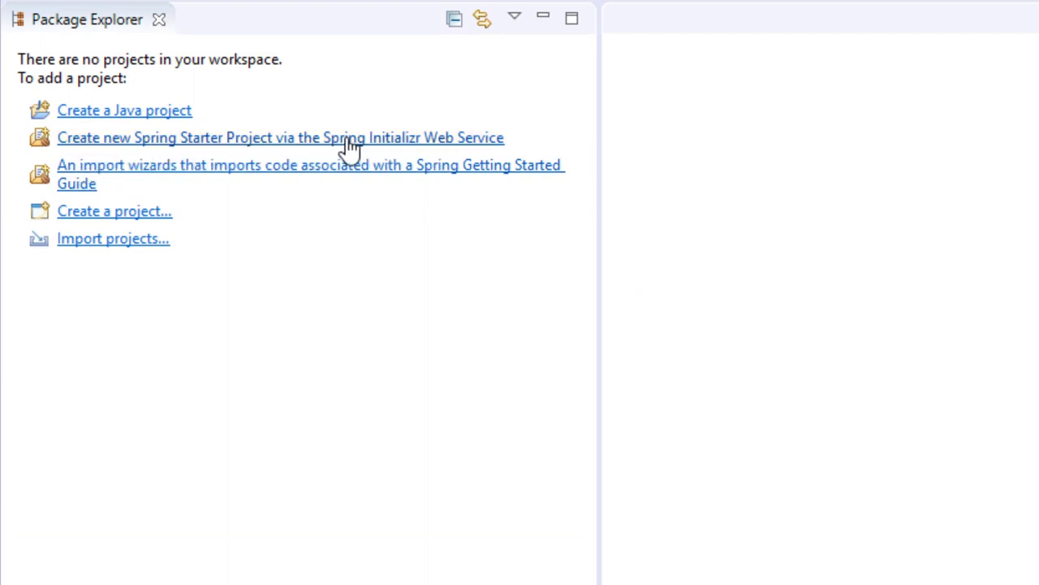
Start a new Spring Starter Project, view the Java version options without changing them and continue to the dependency selection
left_click(294, 138)
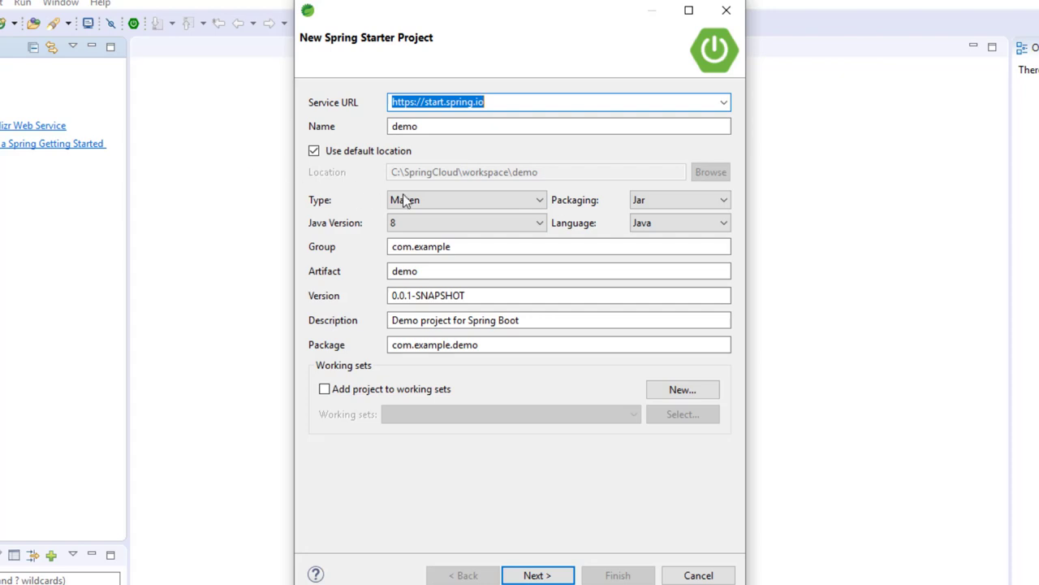
left_click(425, 222)
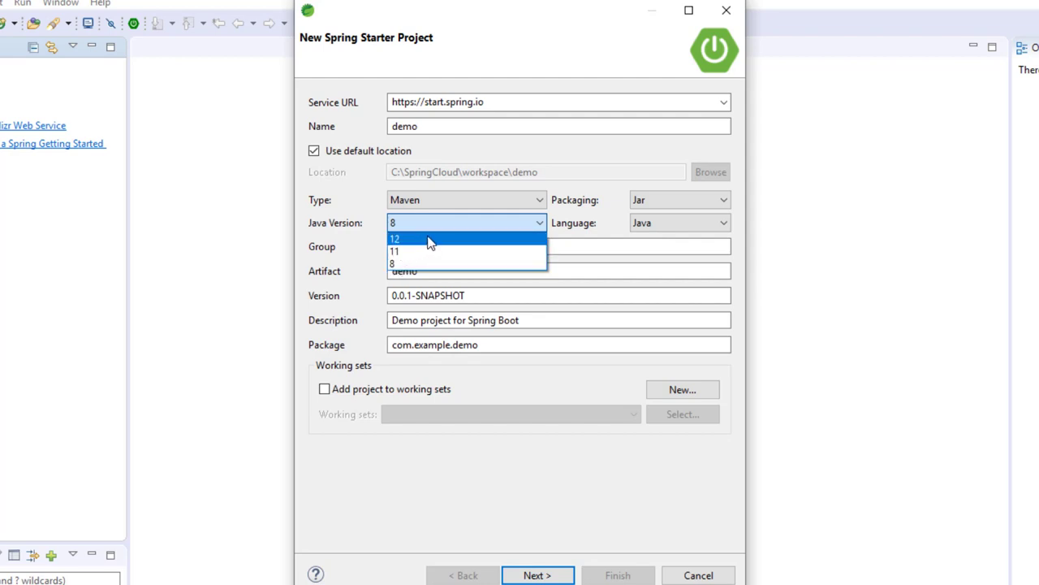
left_click(553, 177)
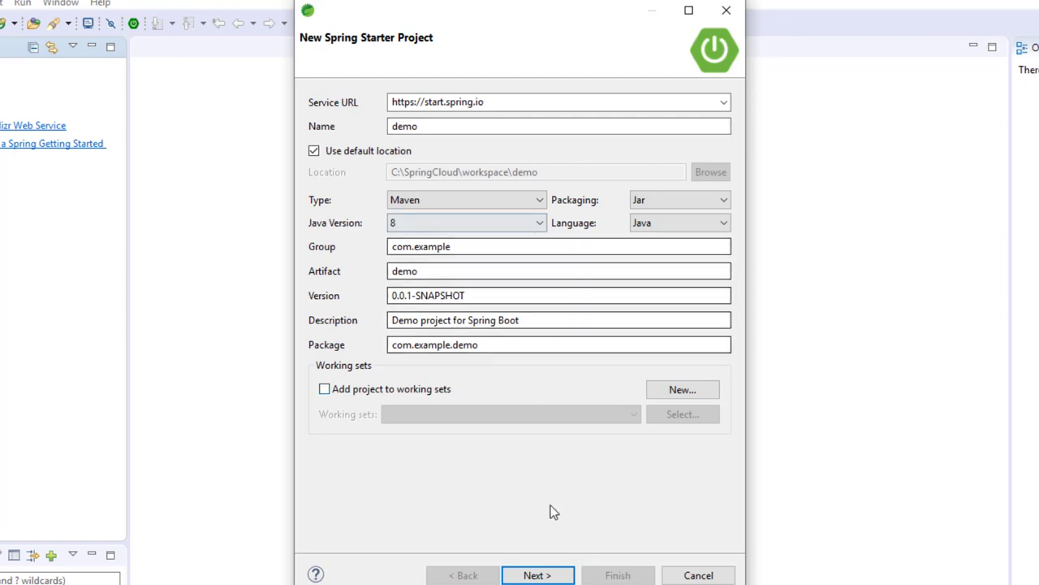
left_click(537, 574)
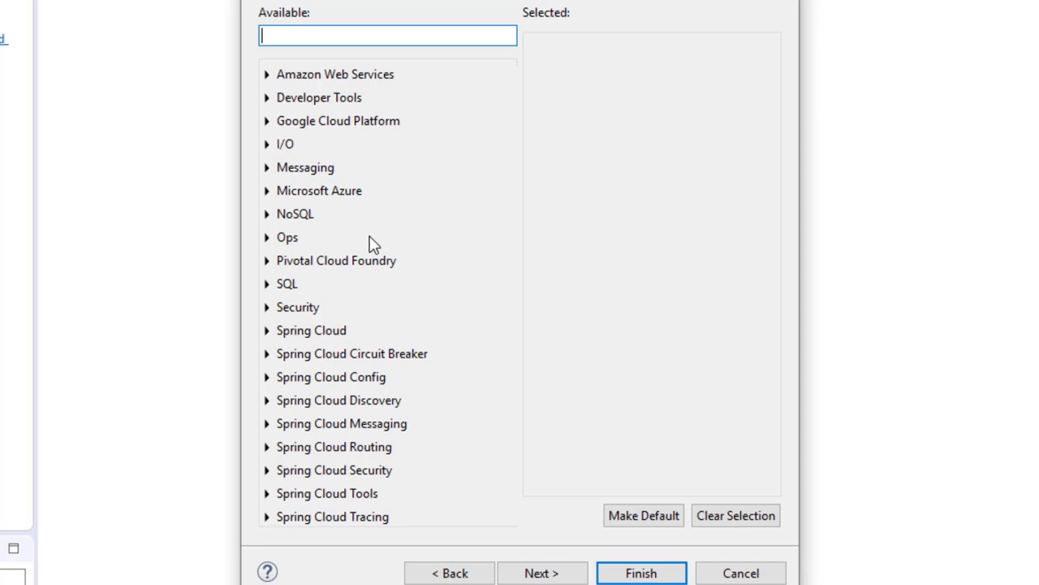
Look through the full list of available dependency categories, from Amazon Web Services down to Web
scroll(372, 244, "down", 1)
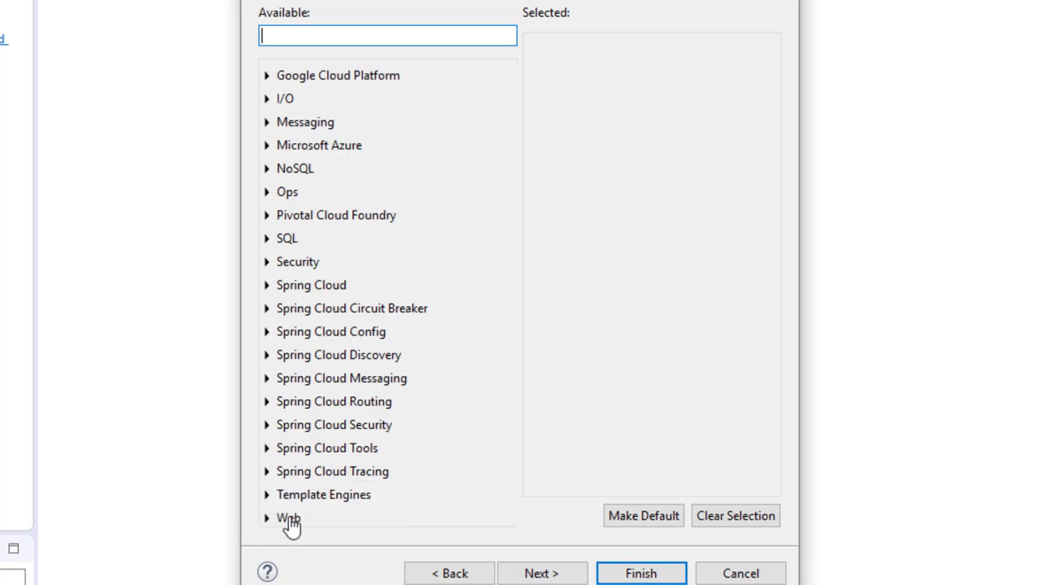
scroll(494, 127, "up", 1)
scroll(510, 112, "down", 1)
scroll(513, 114, "up", 1)
scroll(512, 114, "down", 1)
scroll(513, 115, "up", 1)
scroll(512, 116, "down", 1)
scroll(511, 113, "up", 1)
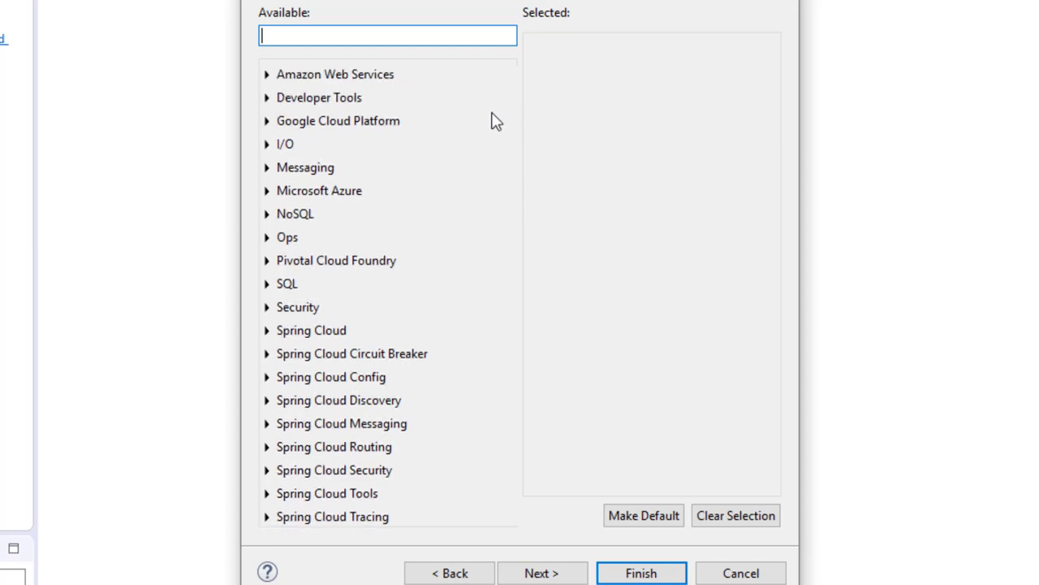
scroll(496, 122, "down", 1)
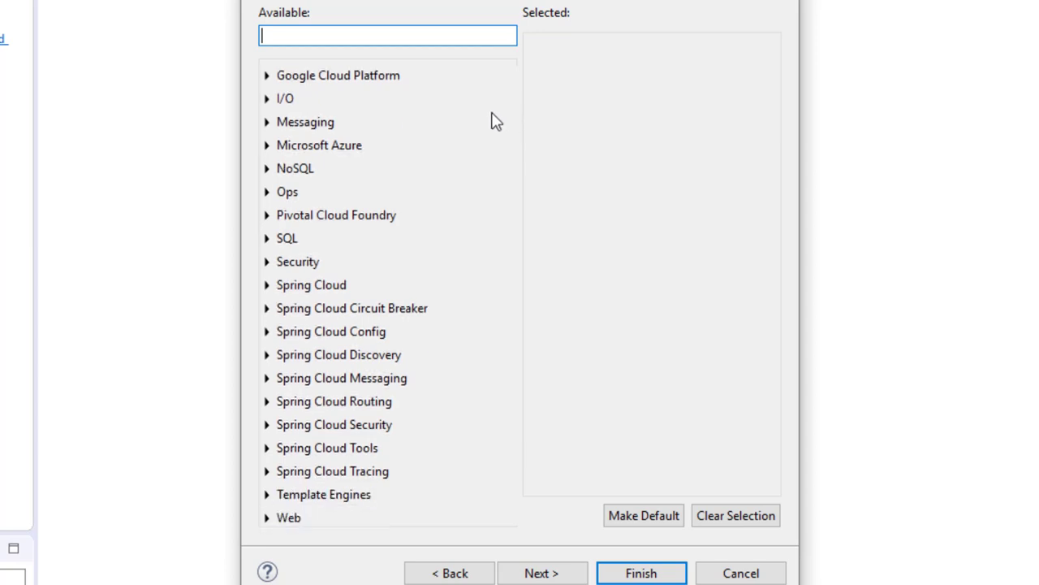
Try out the Spring Web Starter dependency in the Web category, then deselect it and collapse the category
left_click(267, 518)
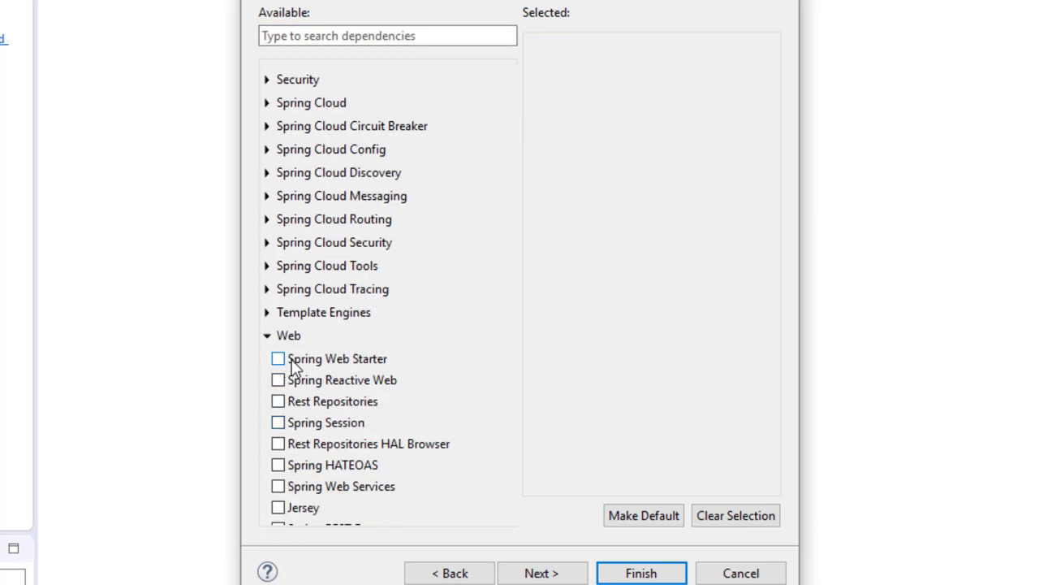
mouse_move(306, 365)
left_click(277, 359)
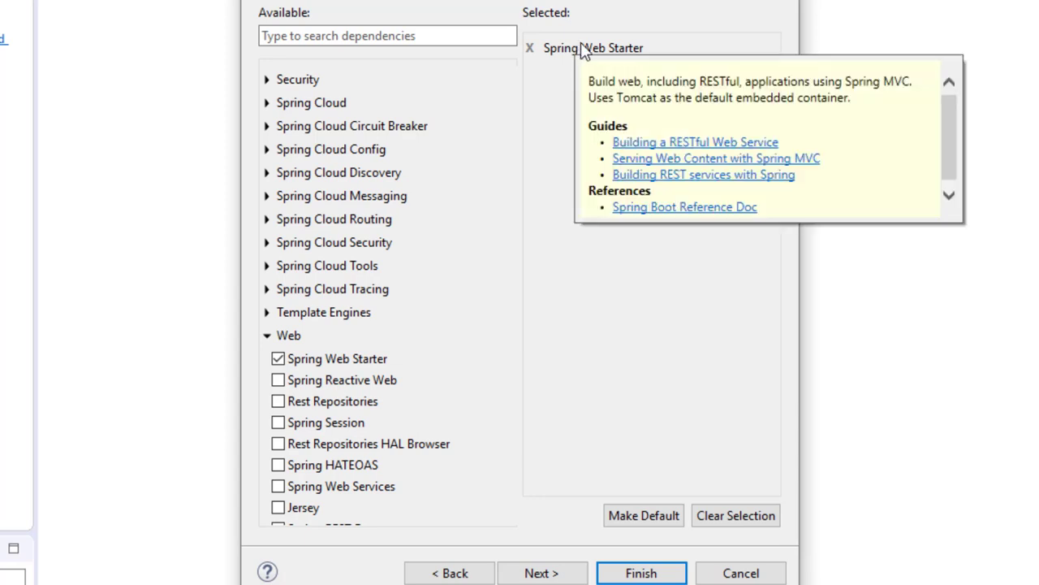
left_click(278, 358)
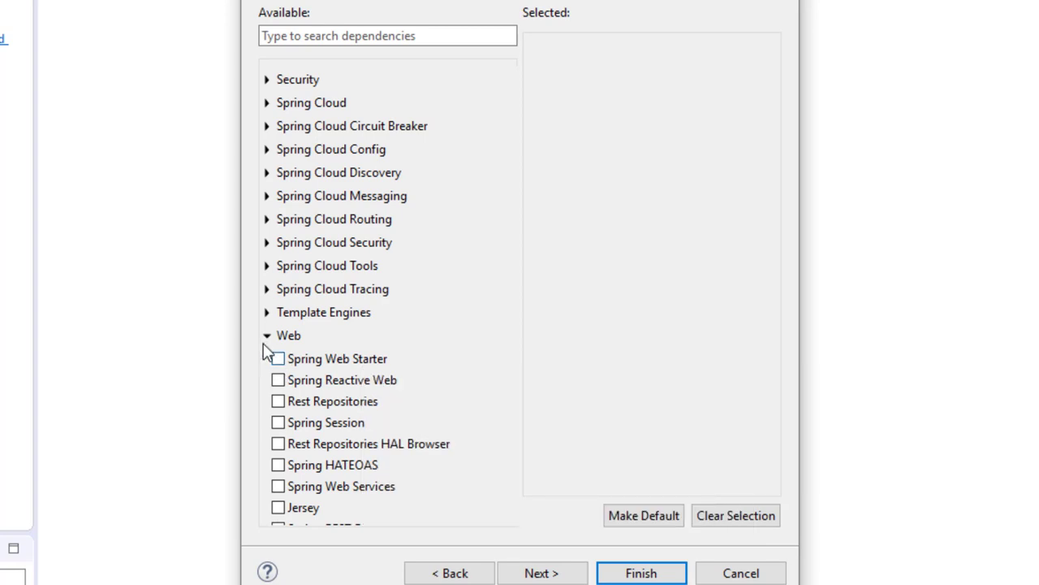
left_click(268, 340)
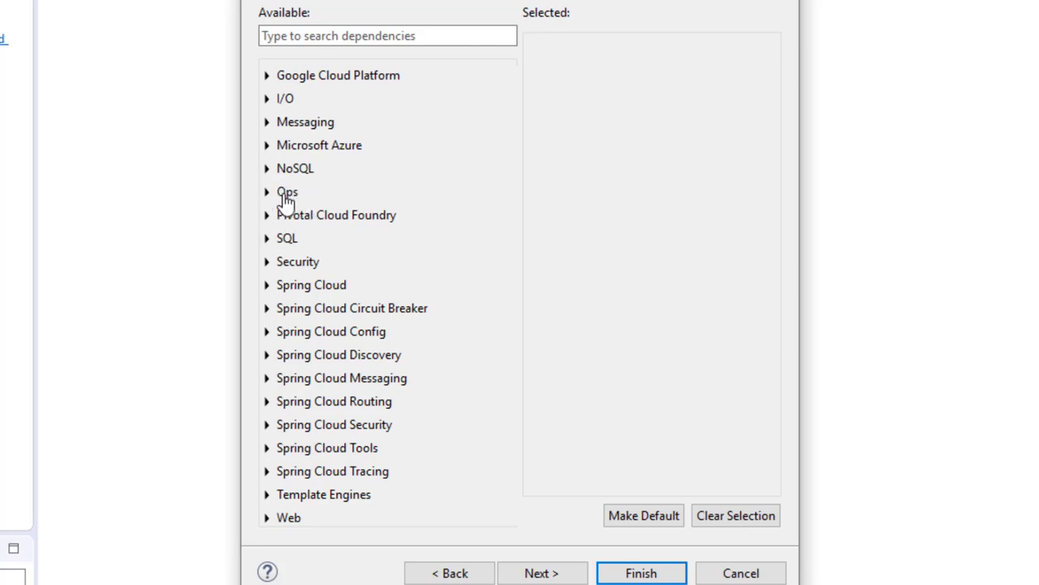
Try out the Spring Boot DevTools dependency under Developer Tools, then deselect it and collapse the category
scroll(287, 199, "up", 1)
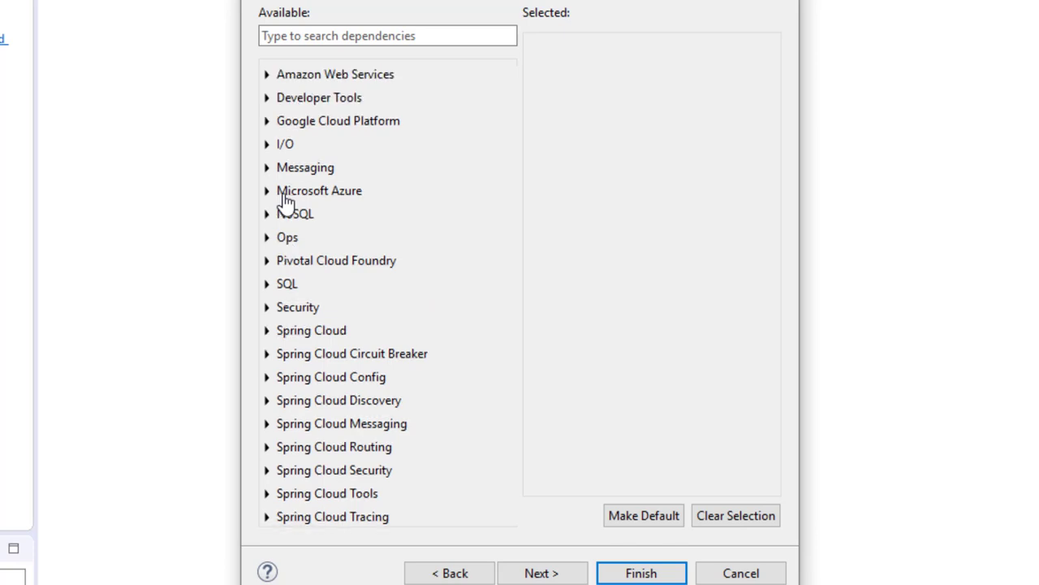
left_click(268, 98)
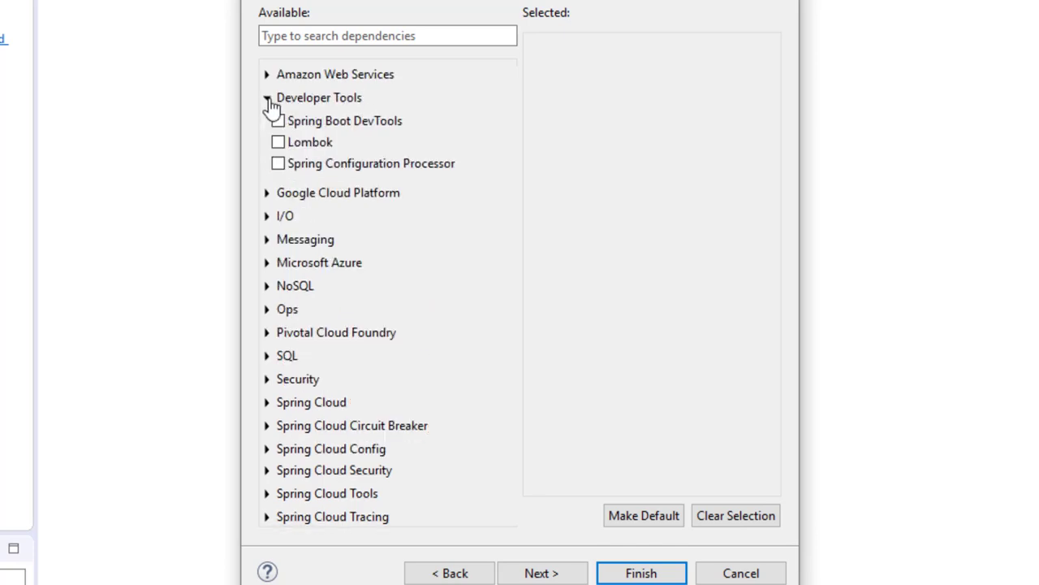
left_click(291, 124)
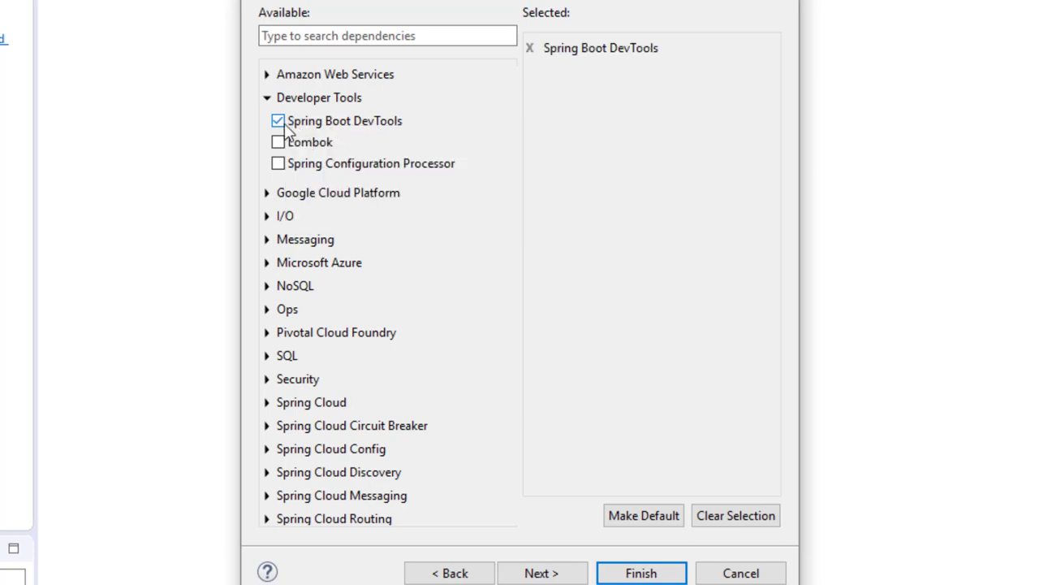
left_click(278, 123)
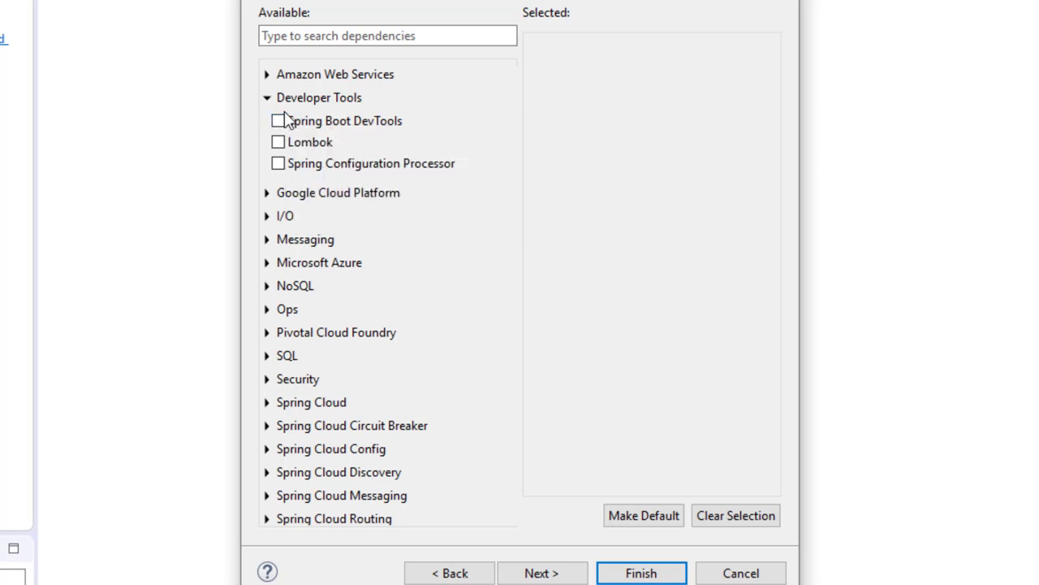
left_click(267, 98)
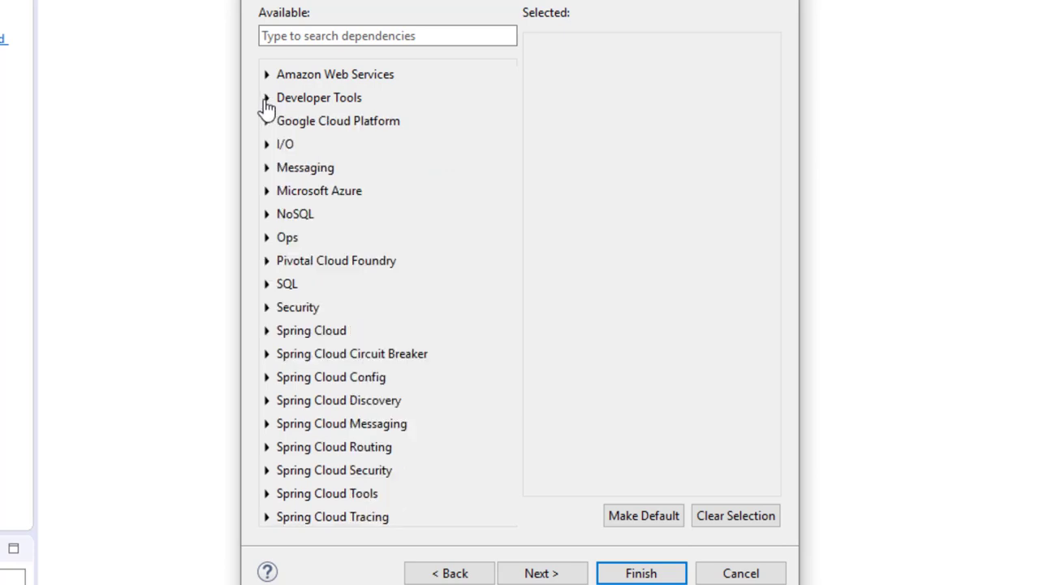
Try out the Spring Data JPA dependency under SQL, deselect it and cancel the new project wizard
left_click(267, 284)
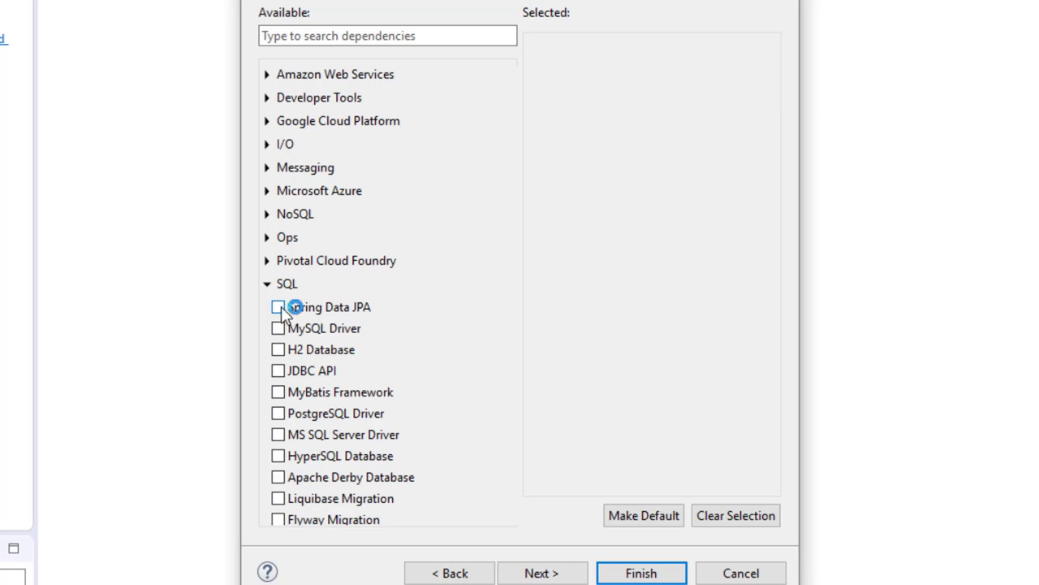
mouse_move(340, 315)
left_click(278, 307)
left_click(278, 306)
left_click(267, 284)
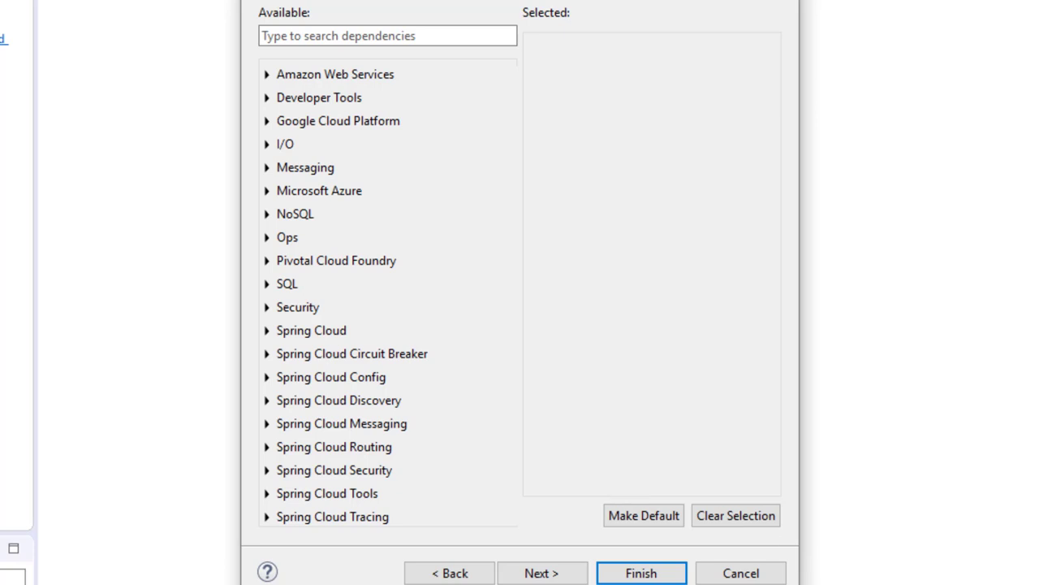
left_click(754, 573)
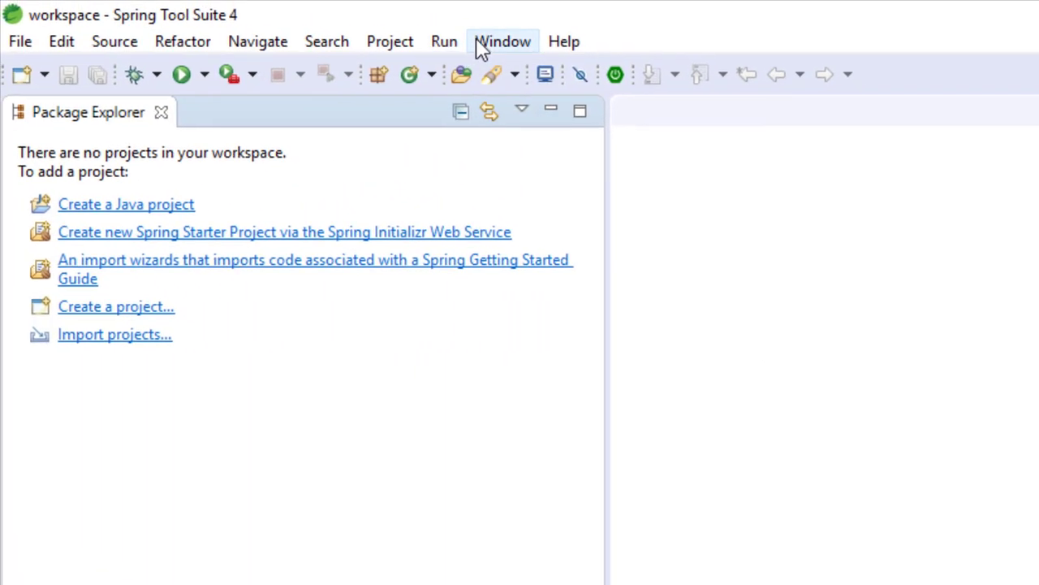
Open the preferences and examine the Maven installations used to launch Maven
left_click(483, 46)
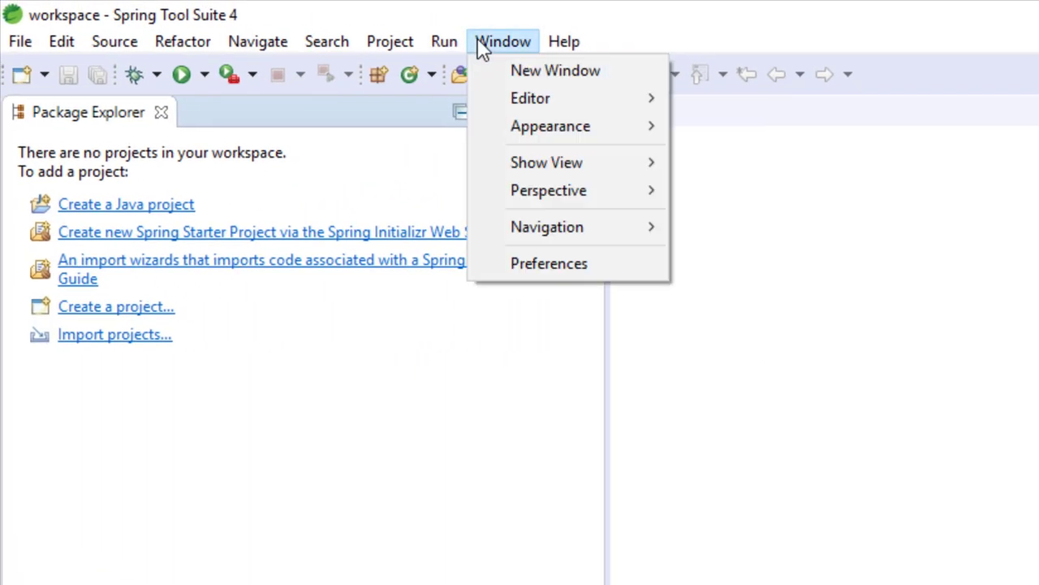
left_click(545, 263)
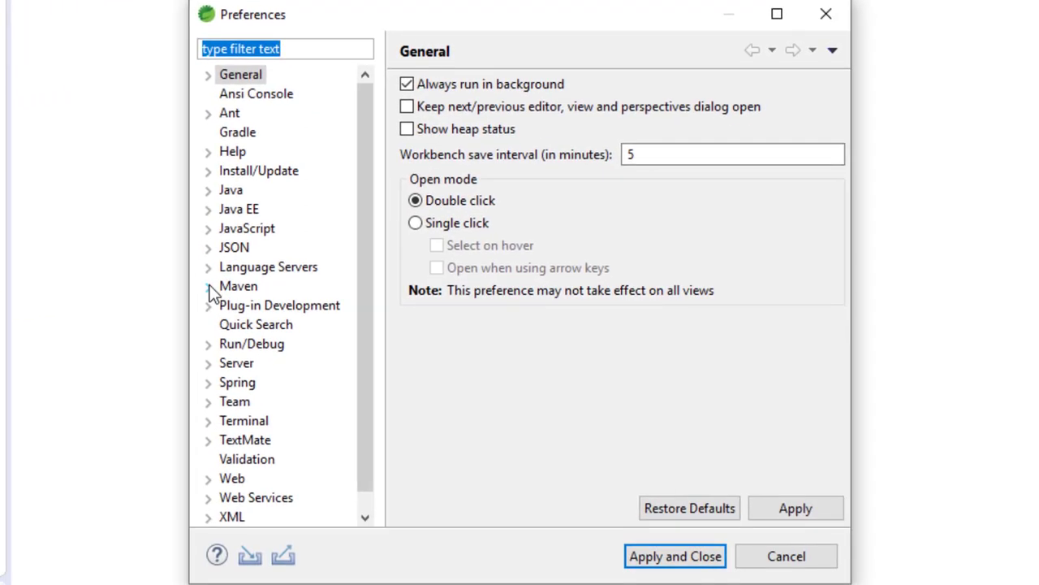
left_click(207, 286)
left_click(238, 287)
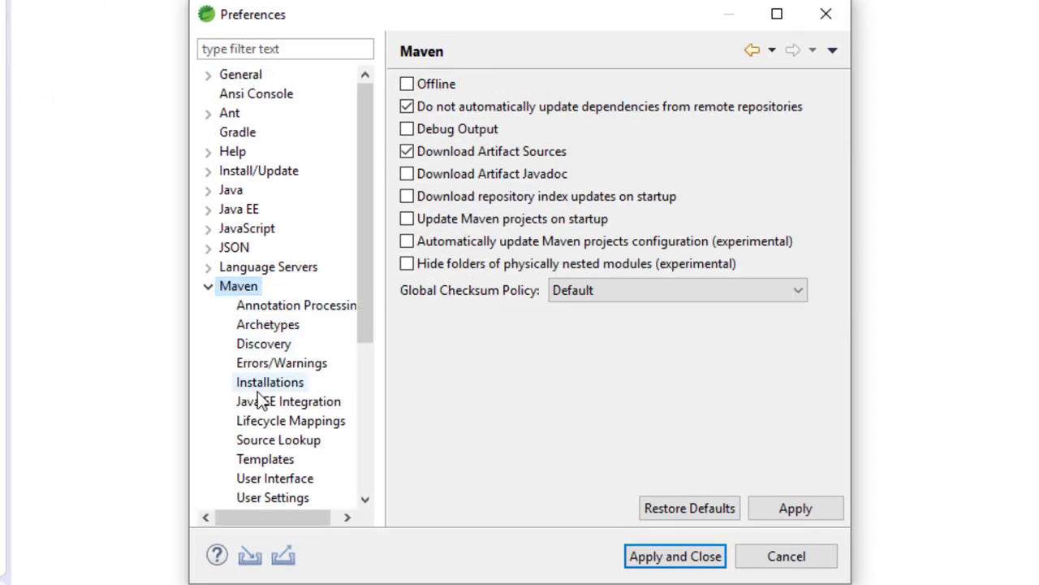
left_click(281, 385)
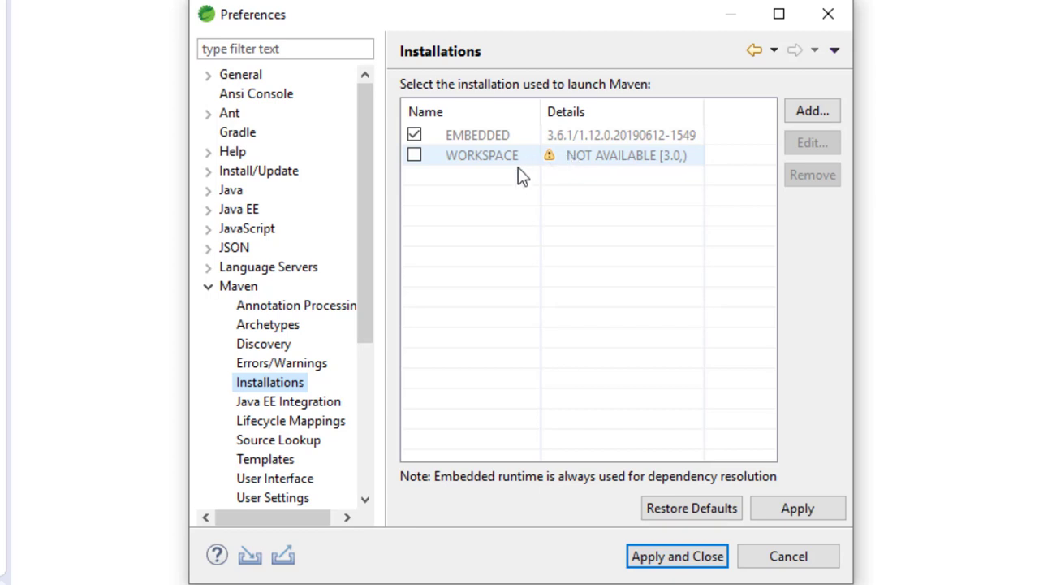
Examine the installed JREs in the Java preferences and close the preferences without saving
scroll(326, 278, "down", 1)
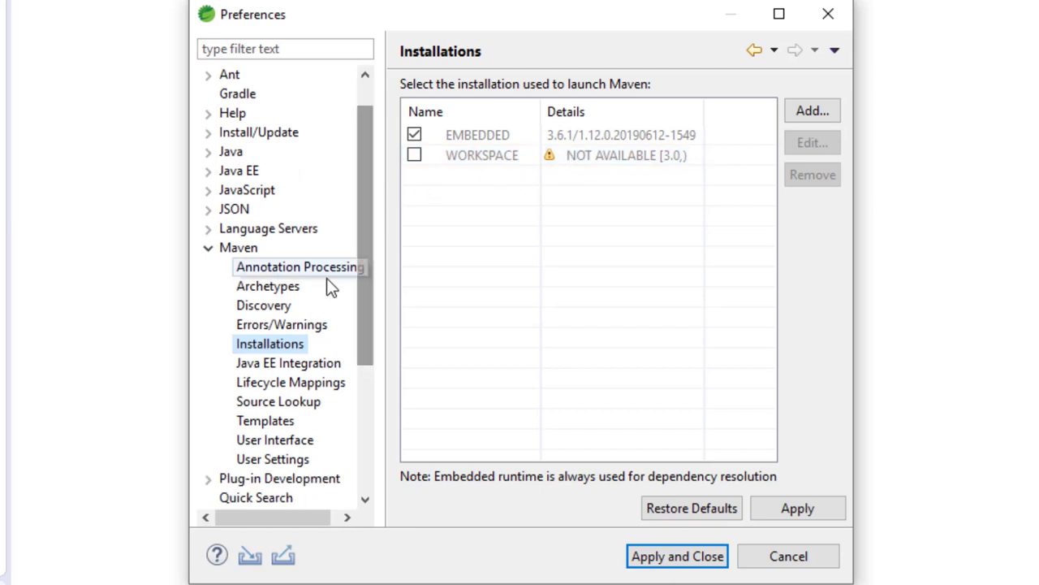
left_click(208, 153)
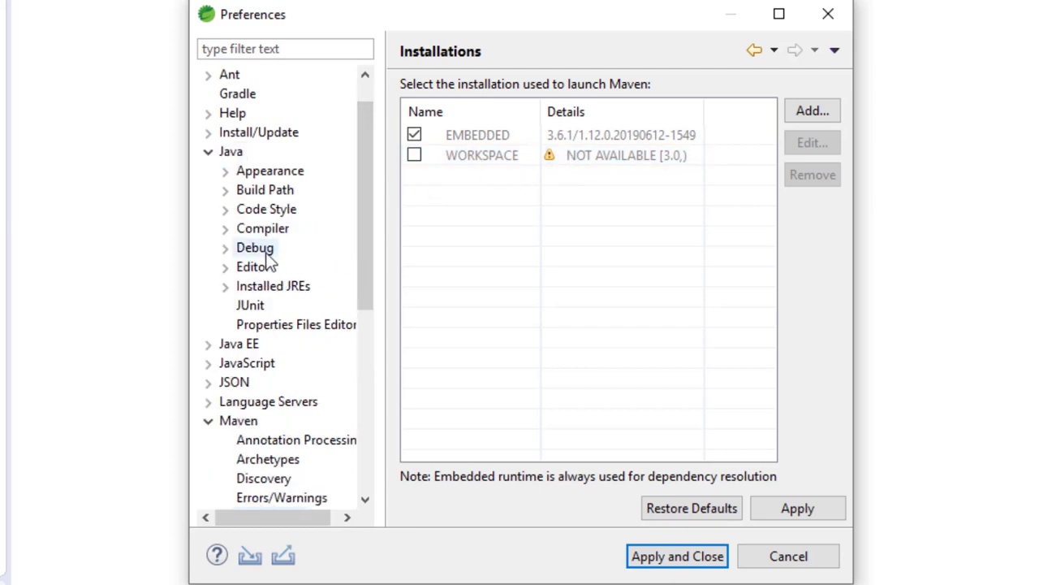
left_click(295, 286)
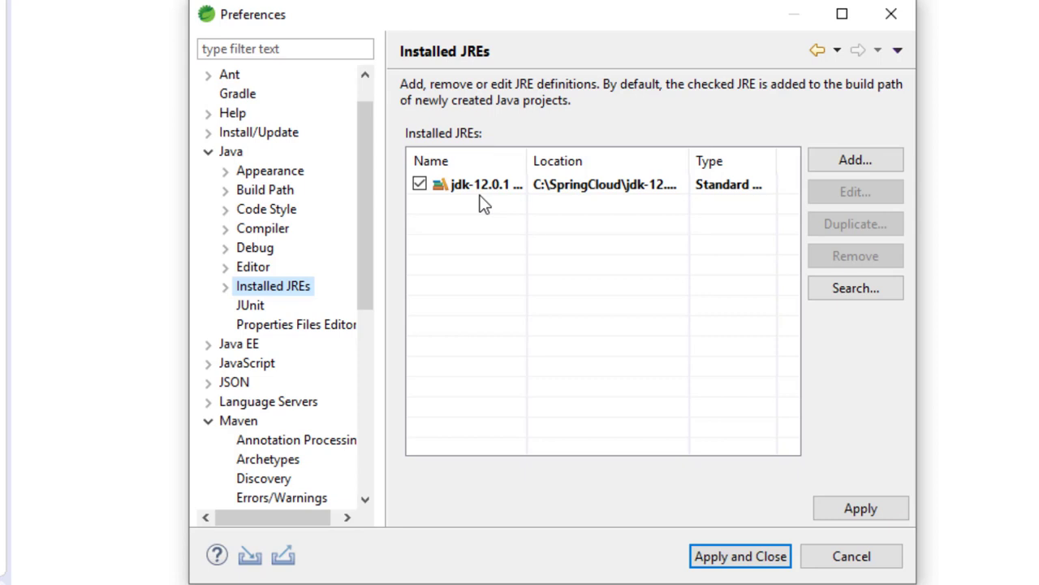
left_click(851, 557)
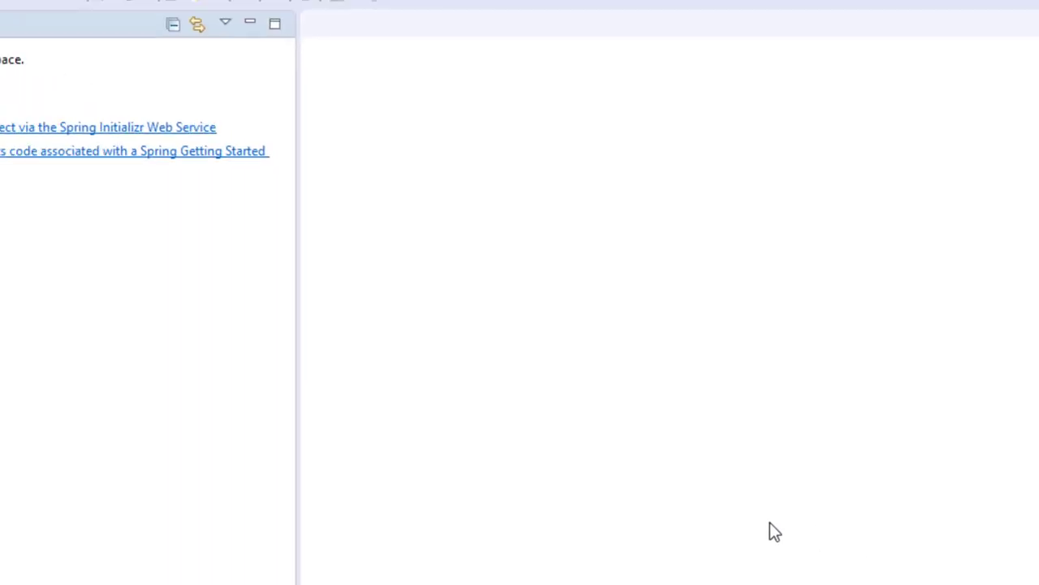